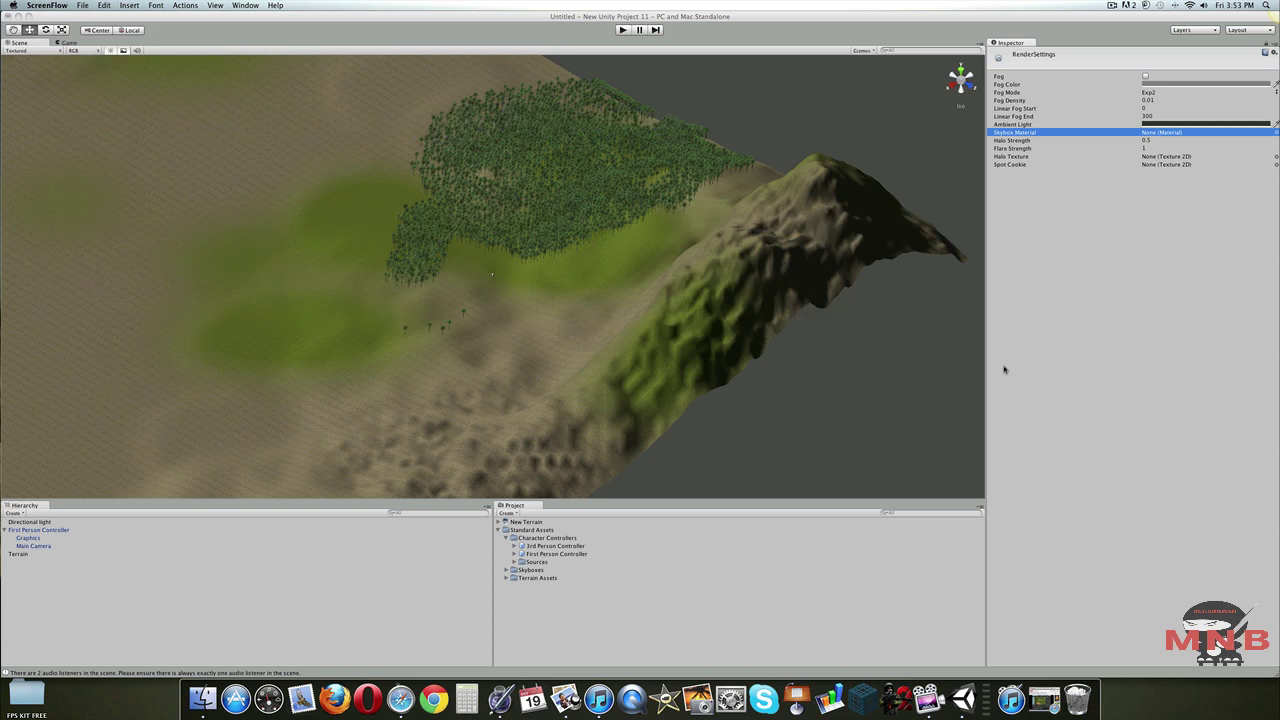
Find the Render Settings command and open the scene's render settings for editing.
scroll(732, 340, "down", 4)
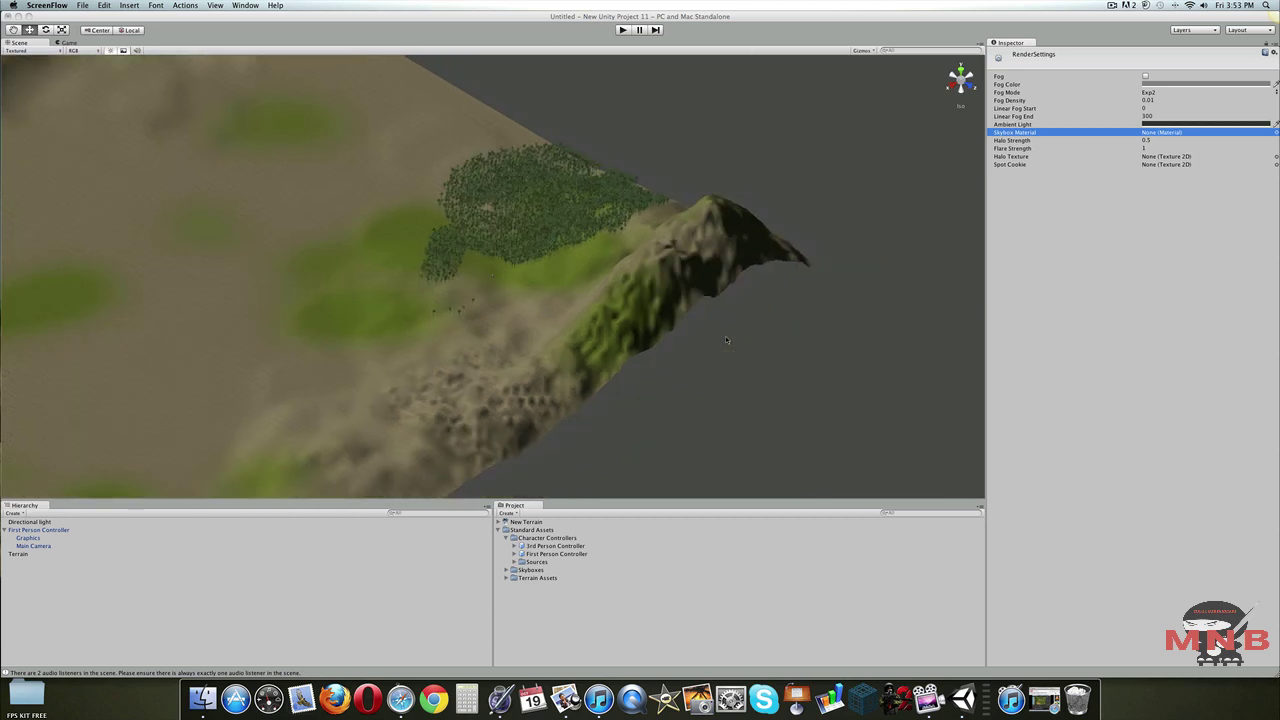
left_click_drag(782, 336, 748, 338, "alt")
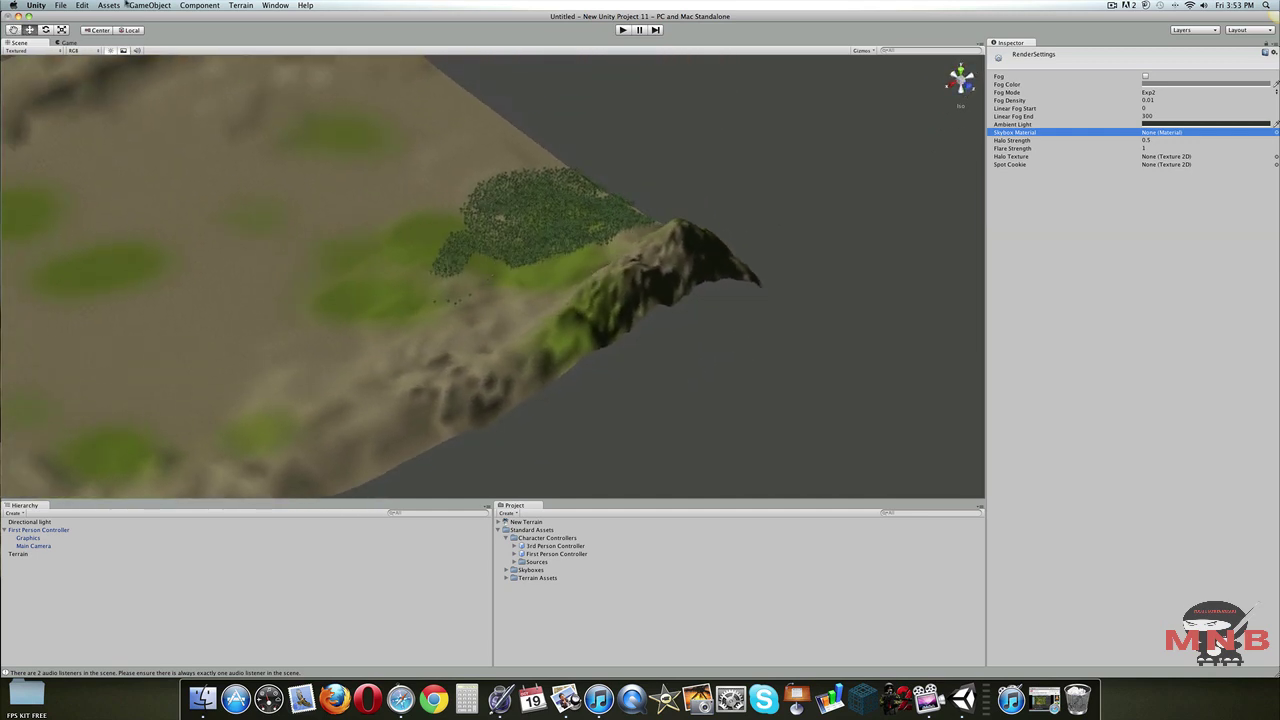
left_click(305, 5)
type("render")
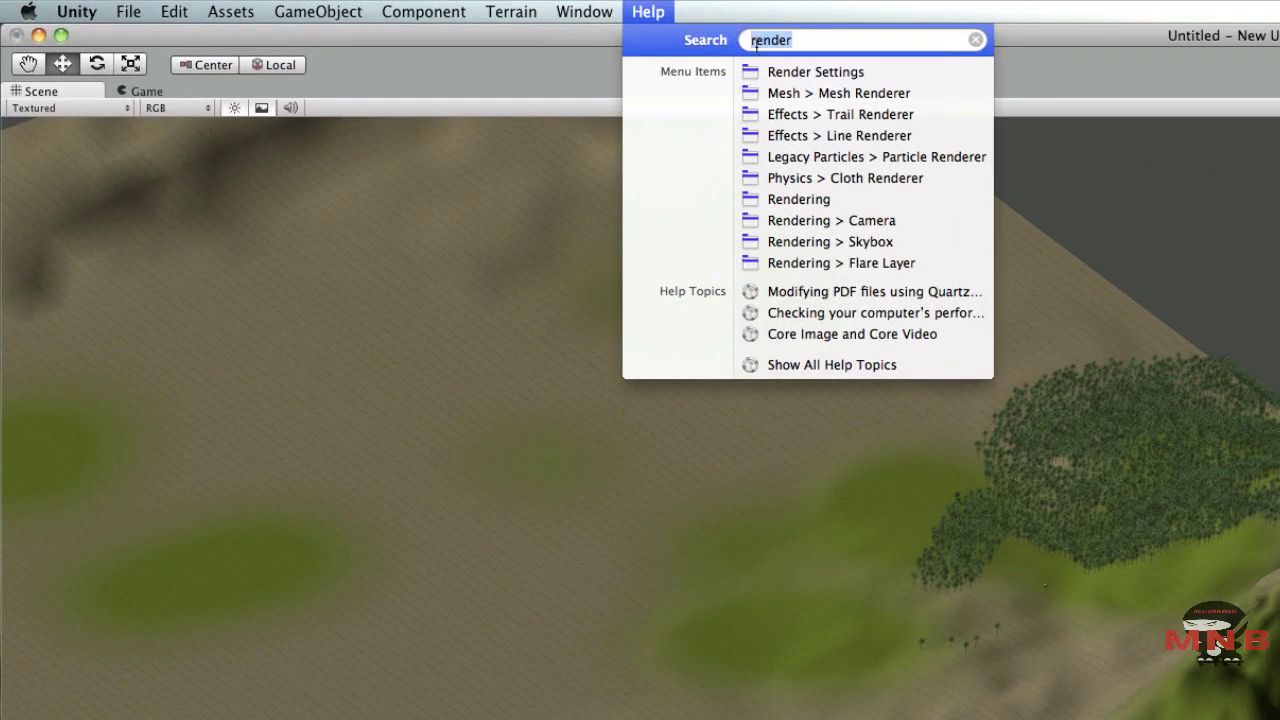
mouse_move(369, 33)
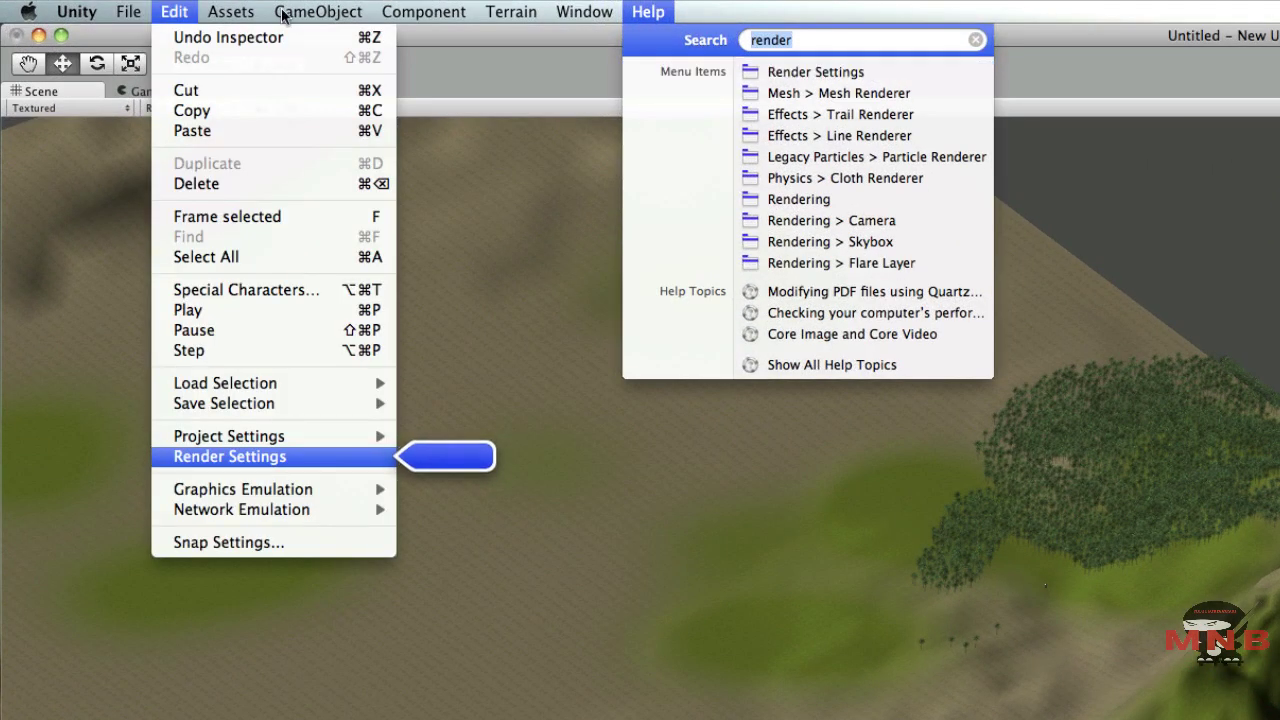
left_click(178, 9)
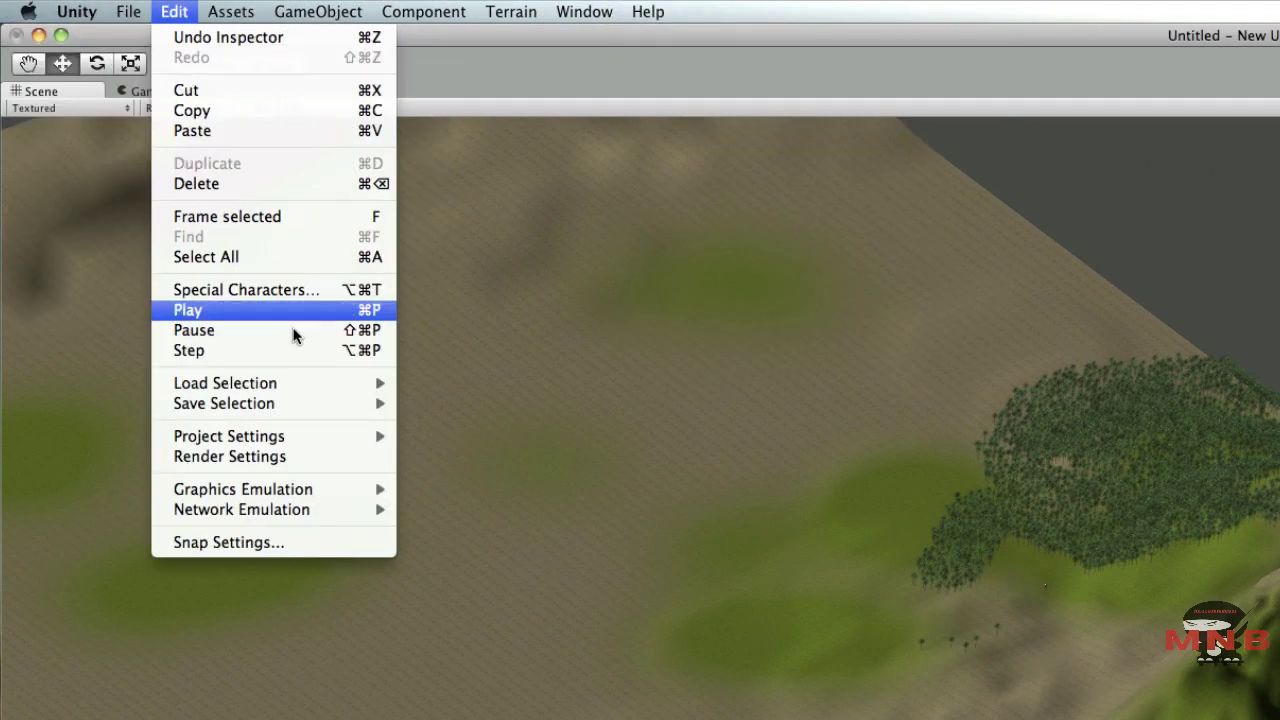
left_click(314, 451)
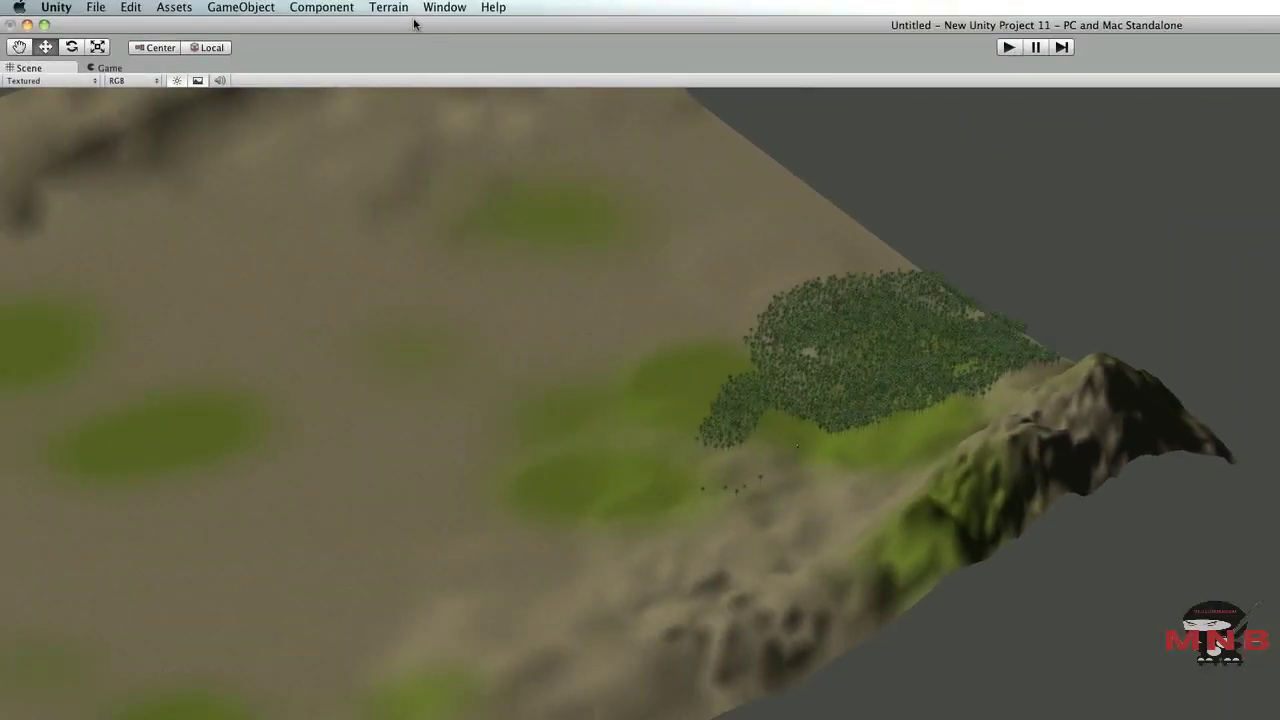
Import the Skyboxes asset package into the project.
left_click(176, 7)
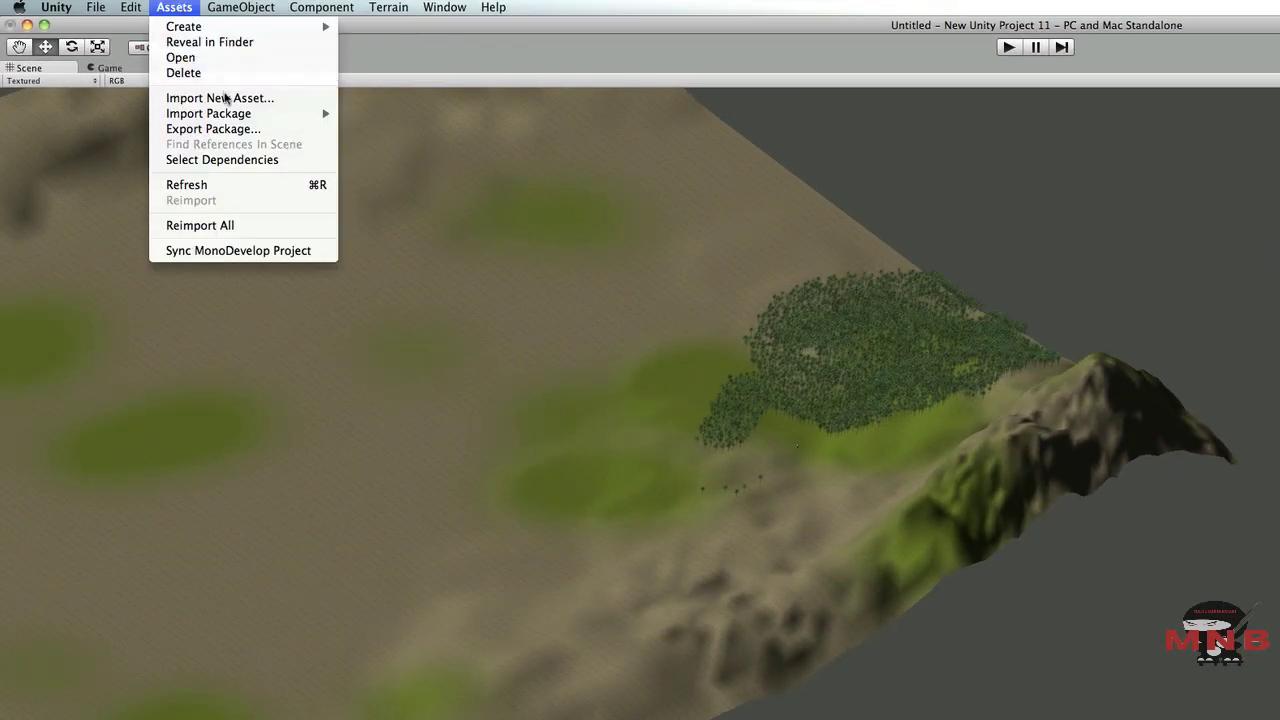
mouse_move(263, 122)
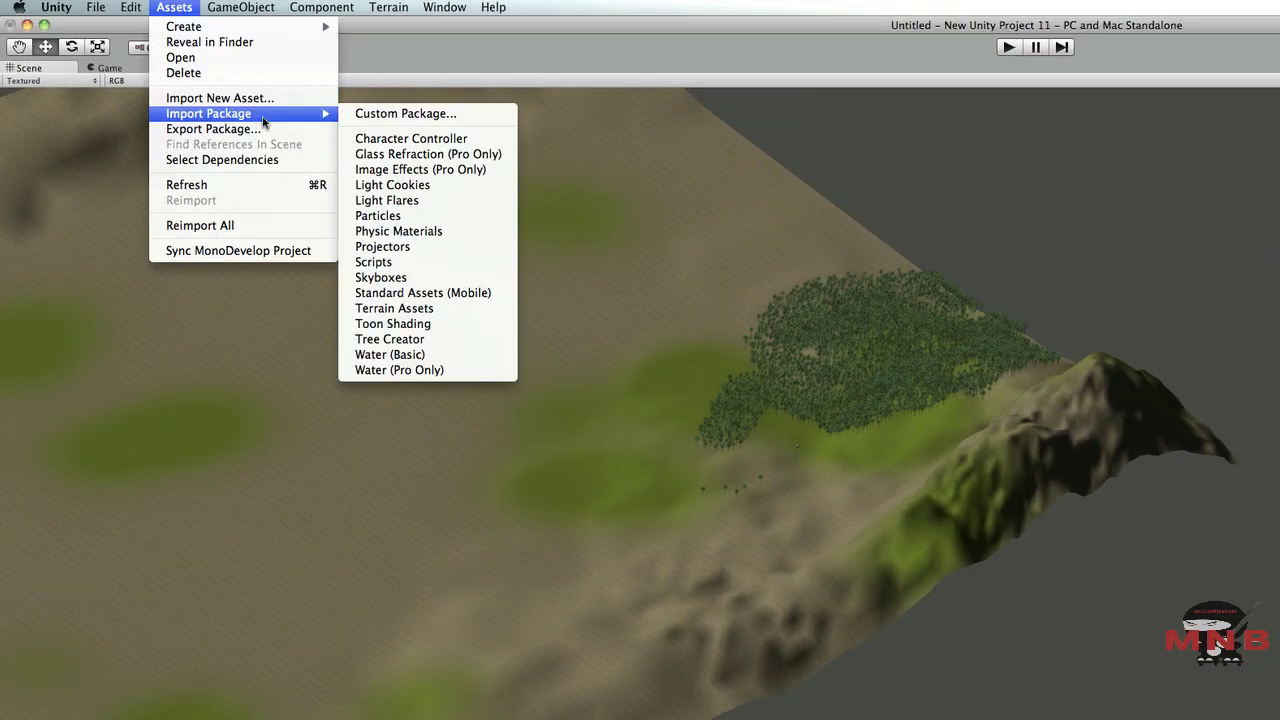
left_click(450, 280)
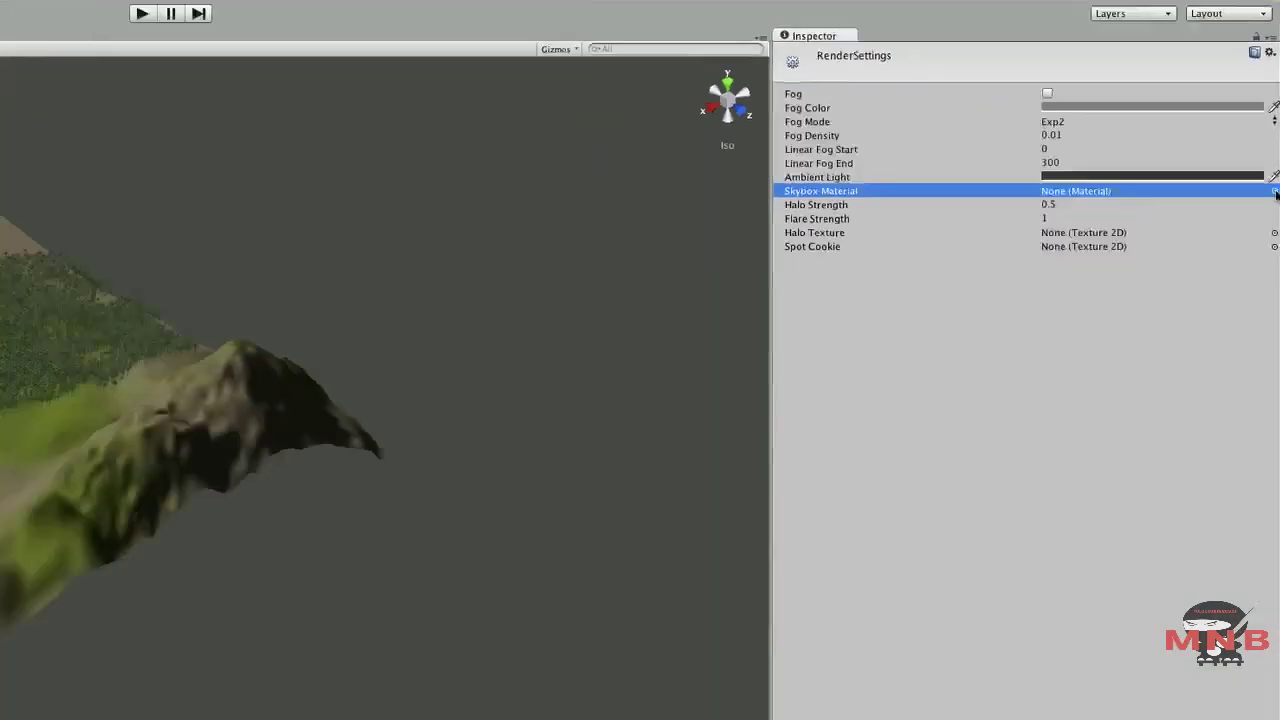
Assign the Sunny1 skybox as the scene's skybox material in the render settings.
left_click(1275, 191)
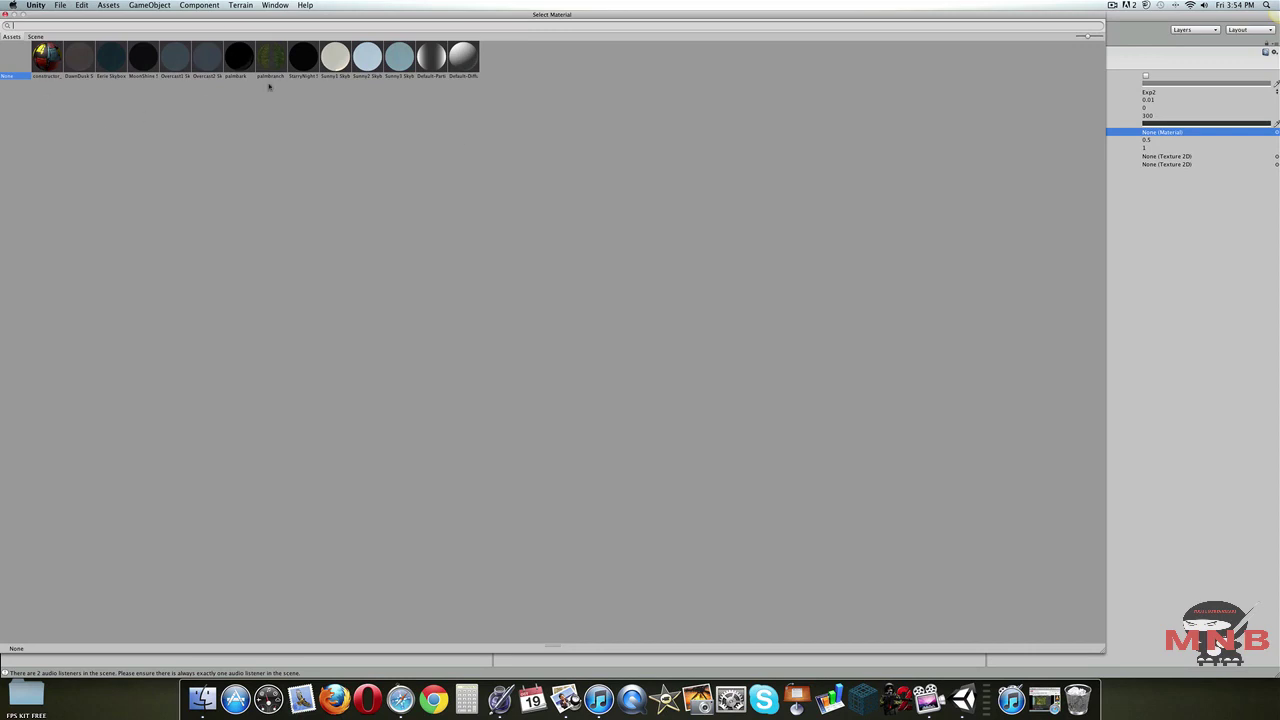
left_click(337, 62)
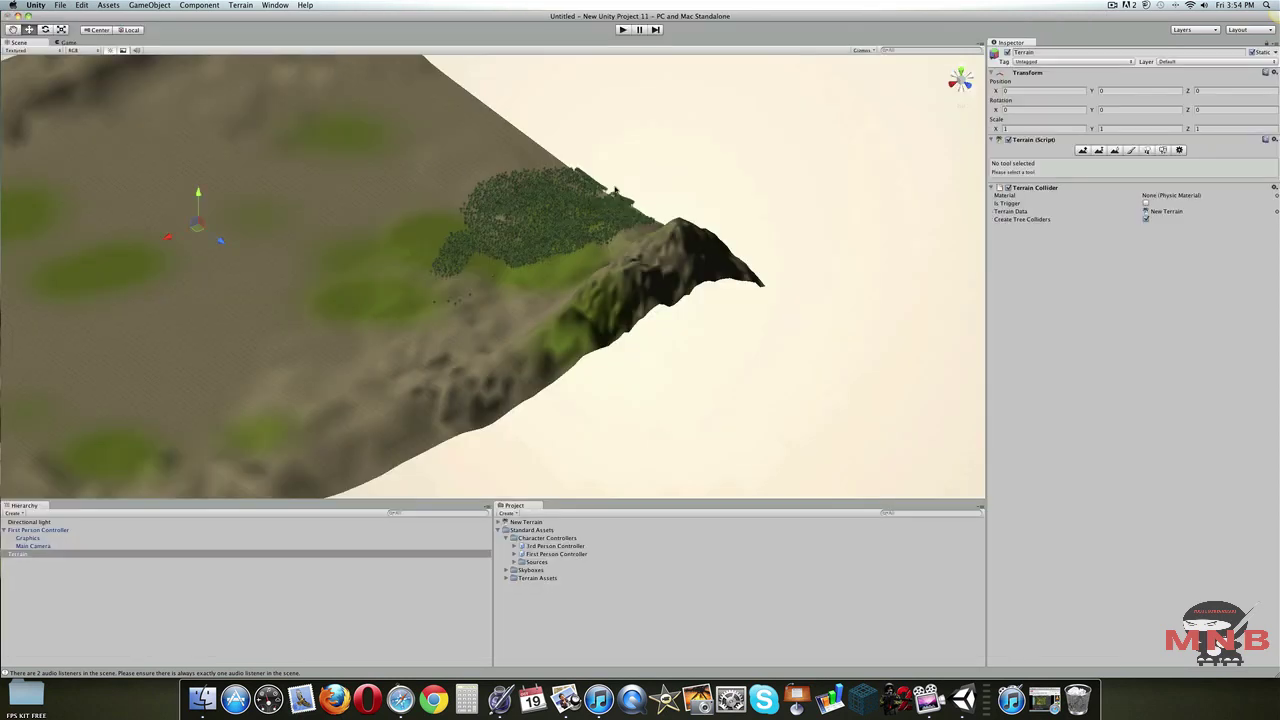
left_click_drag(769, 177, 686, 217, "alt")
Run the game briefly to check the sky from the player's viewpoint, then stop it.
left_click(621, 30)
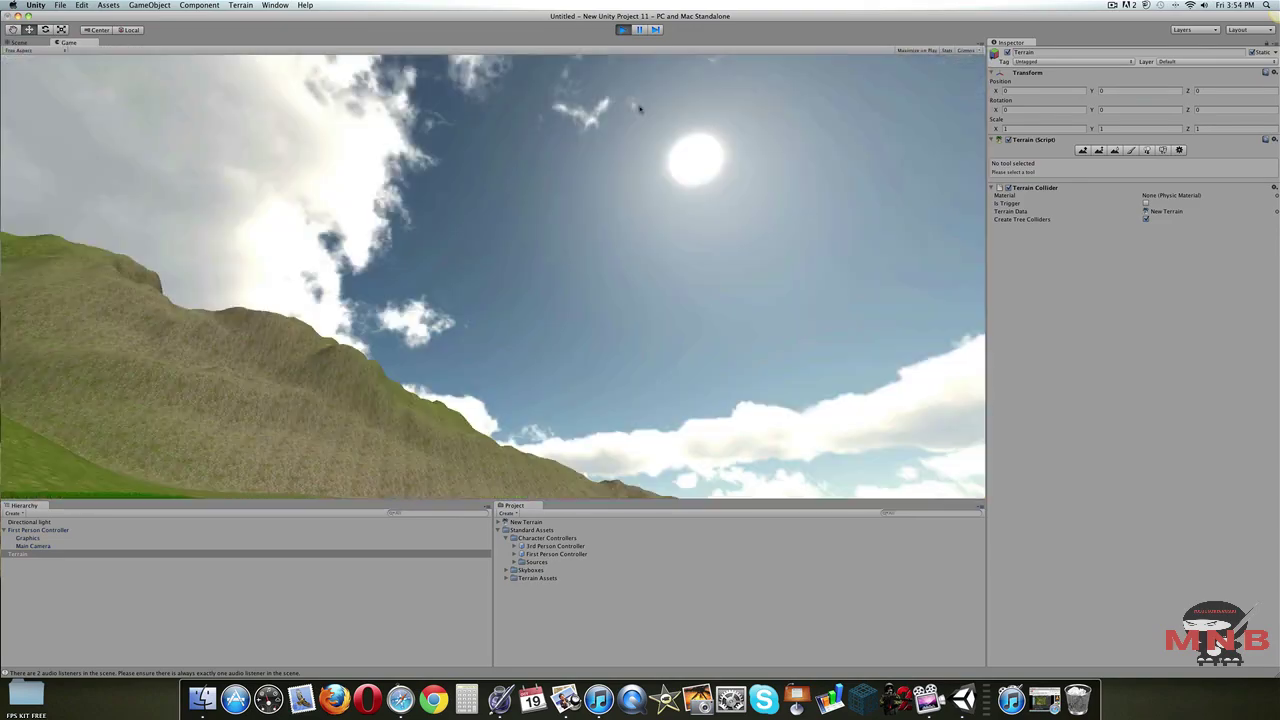
key("w")
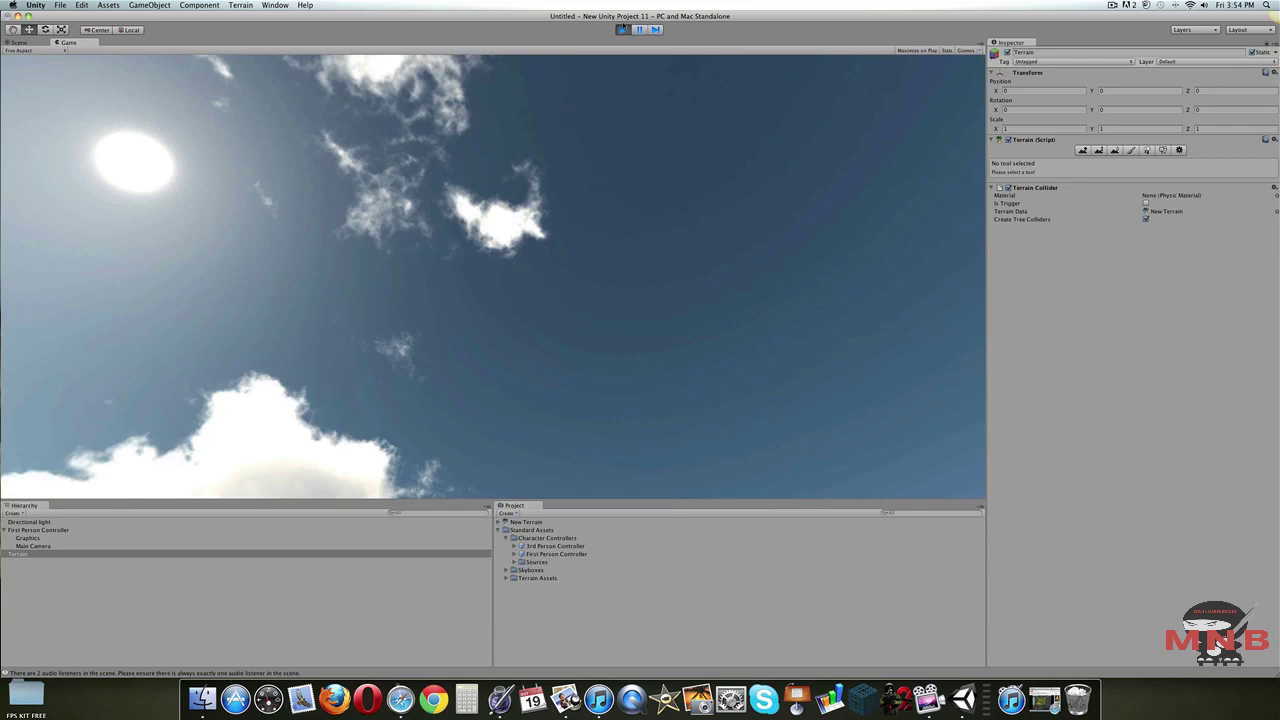
left_click(622, 29)
key("super+p")
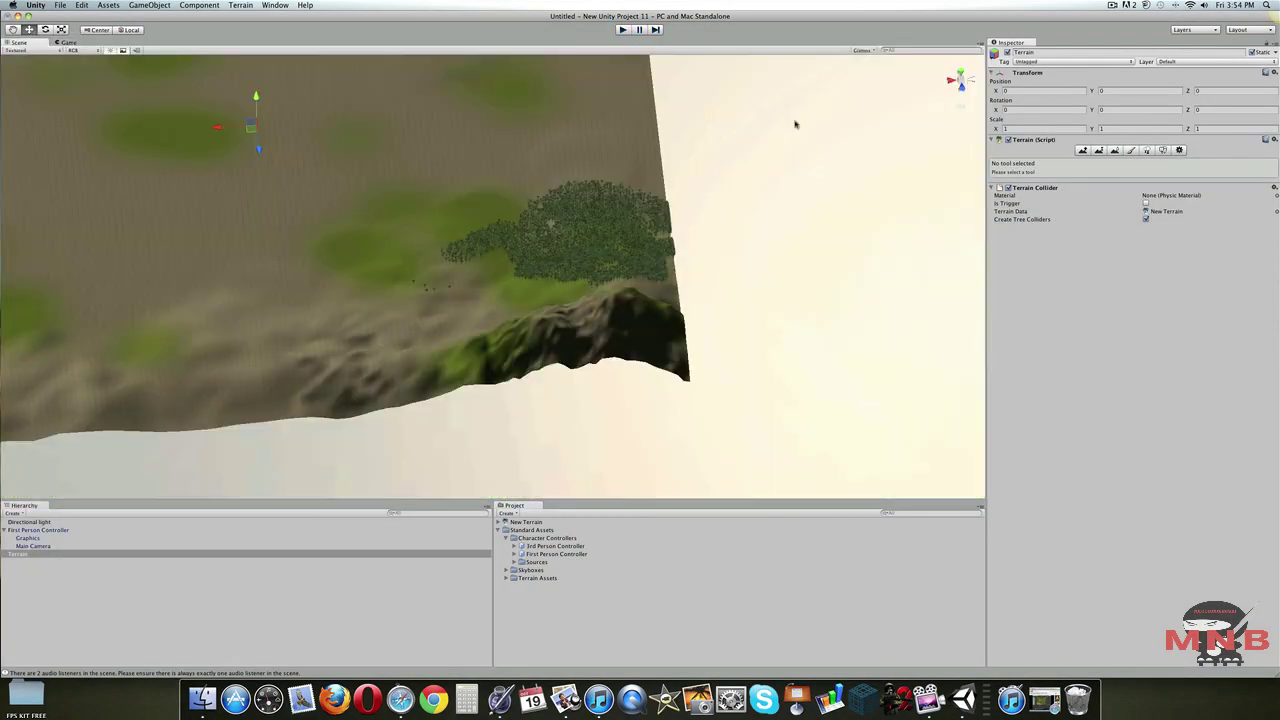
Add a new camera to the scene at the first-person controller's capsule.
scroll(581, 151, "down", 4)
scroll(581, 151, "up", 15)
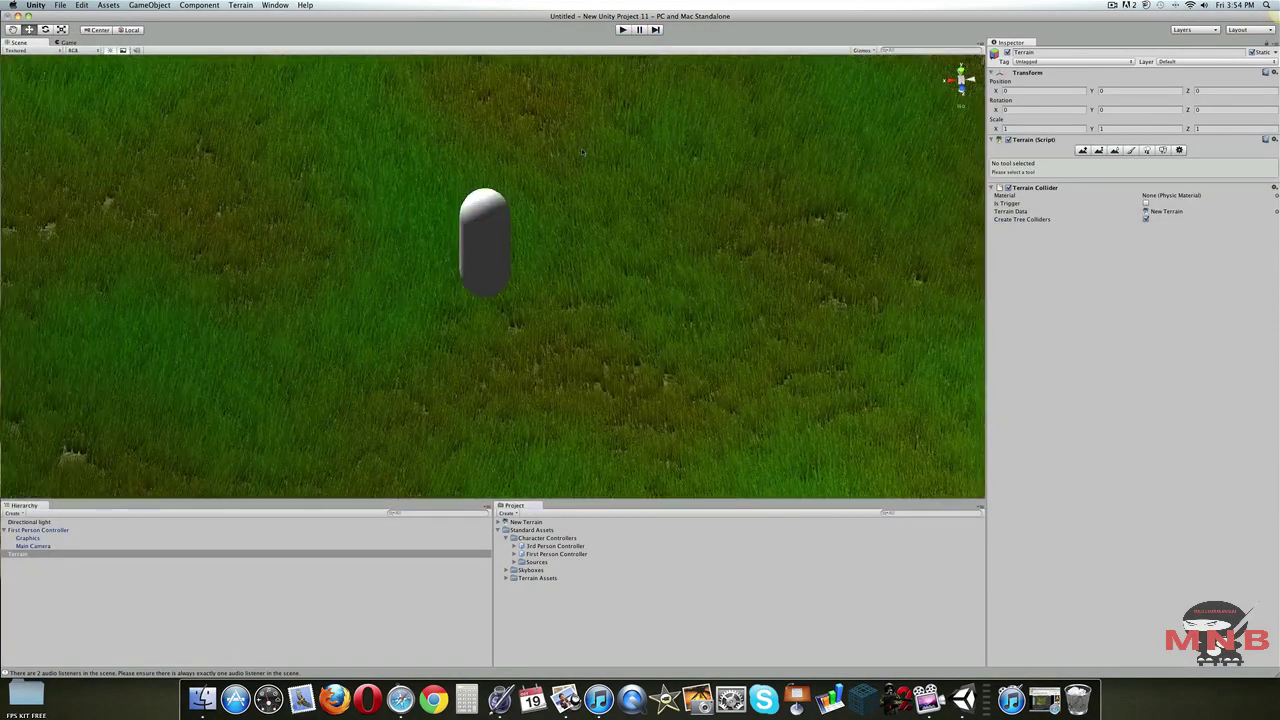
left_click_drag(581, 148, 620, 252, "alt")
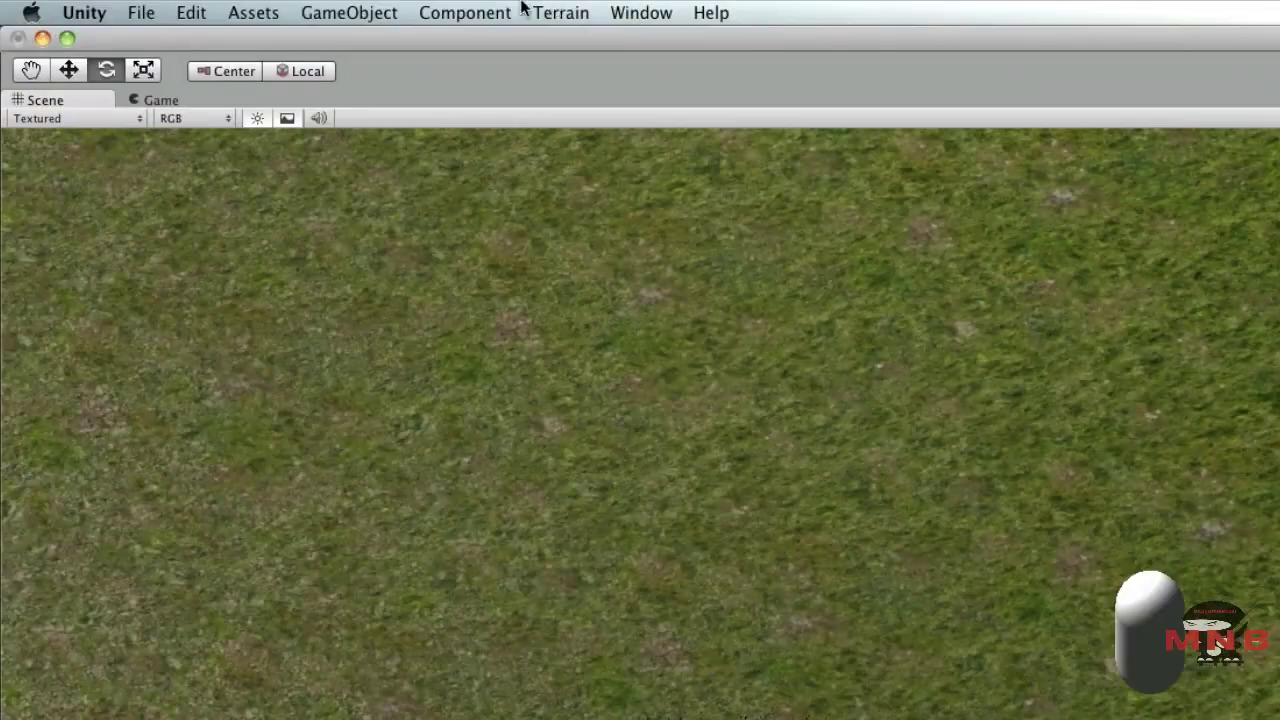
left_click(289, 13)
mouse_move(370, 63)
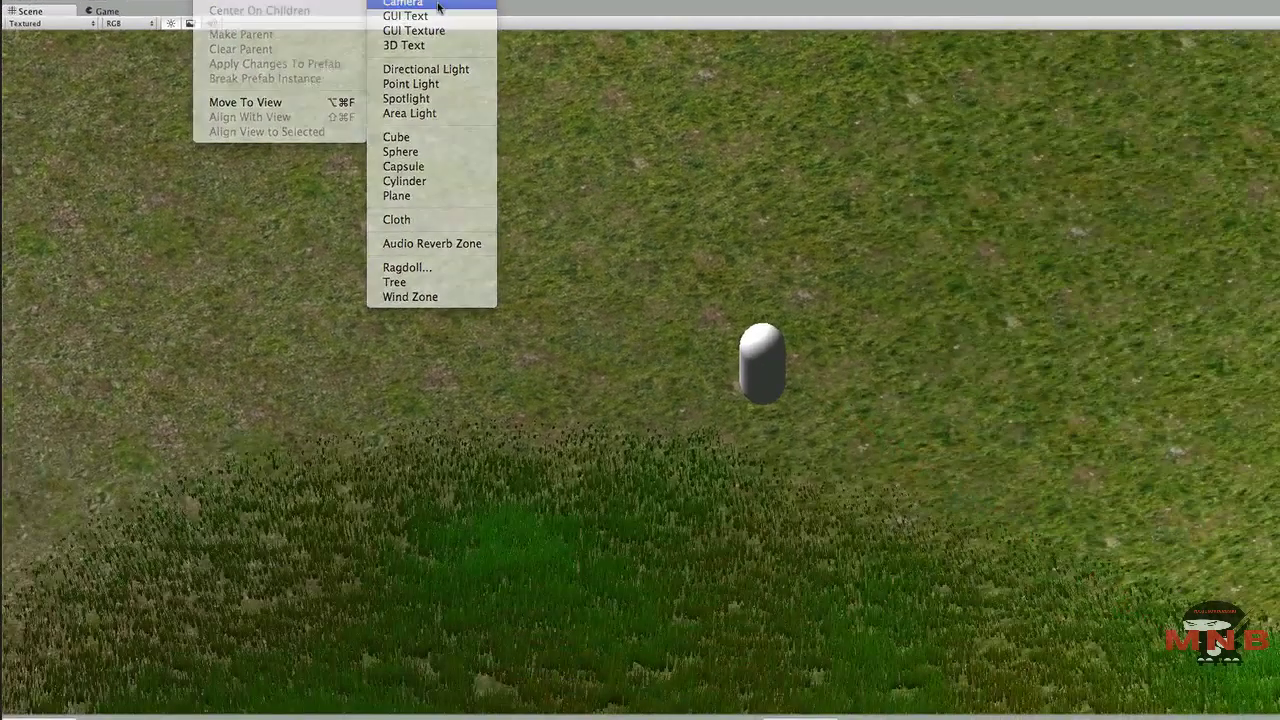
left_click(438, 5)
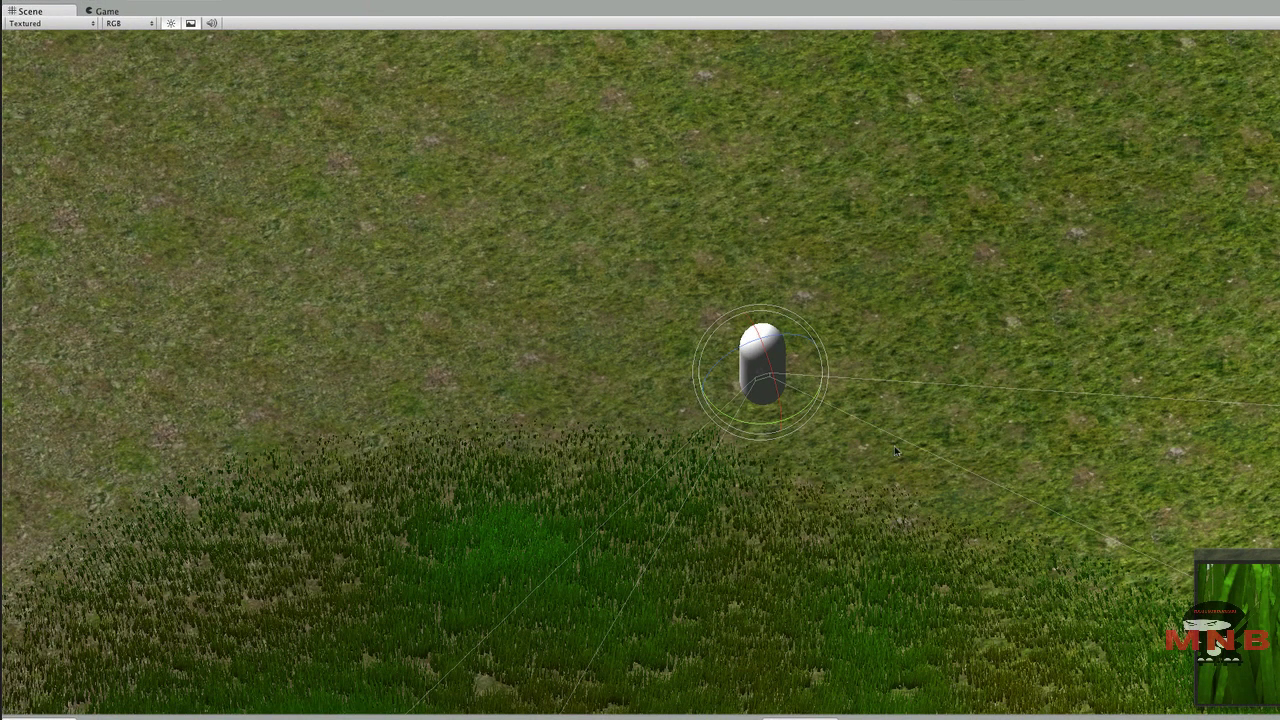
Move the new camera above the player capsule and set its projection to Orthographic.
scroll(849, 411, "down", 3)
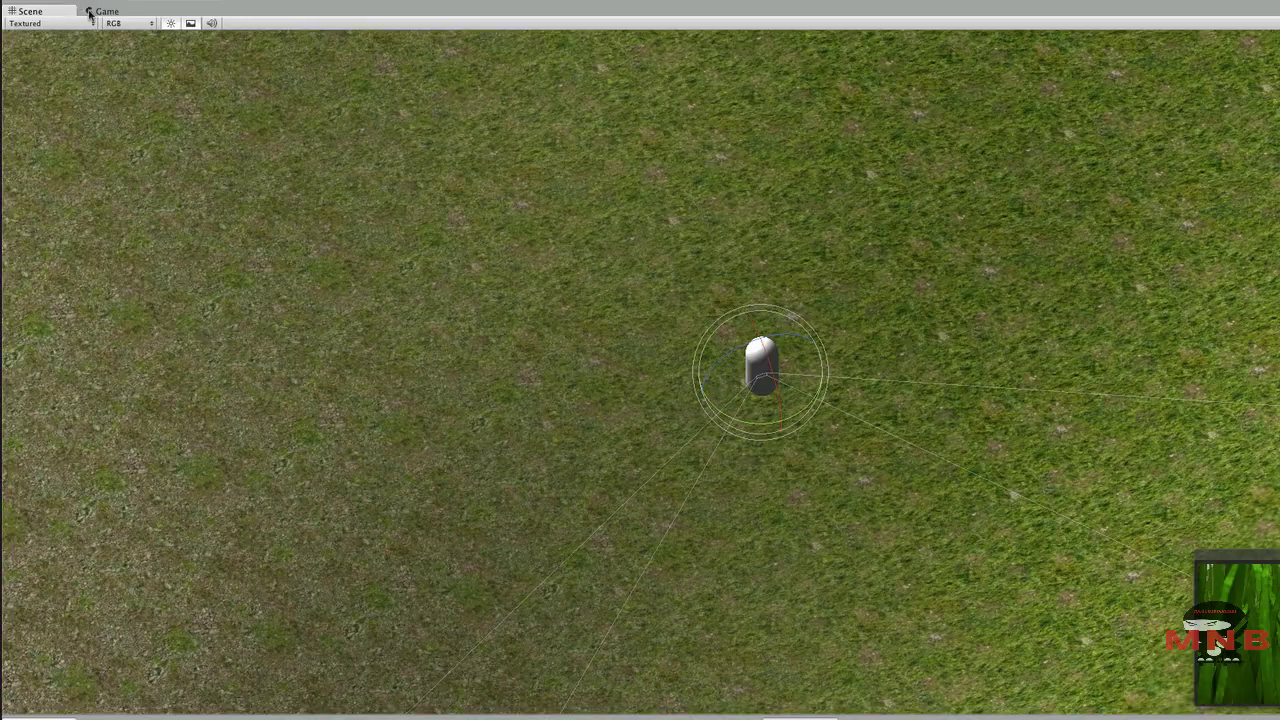
key("w")
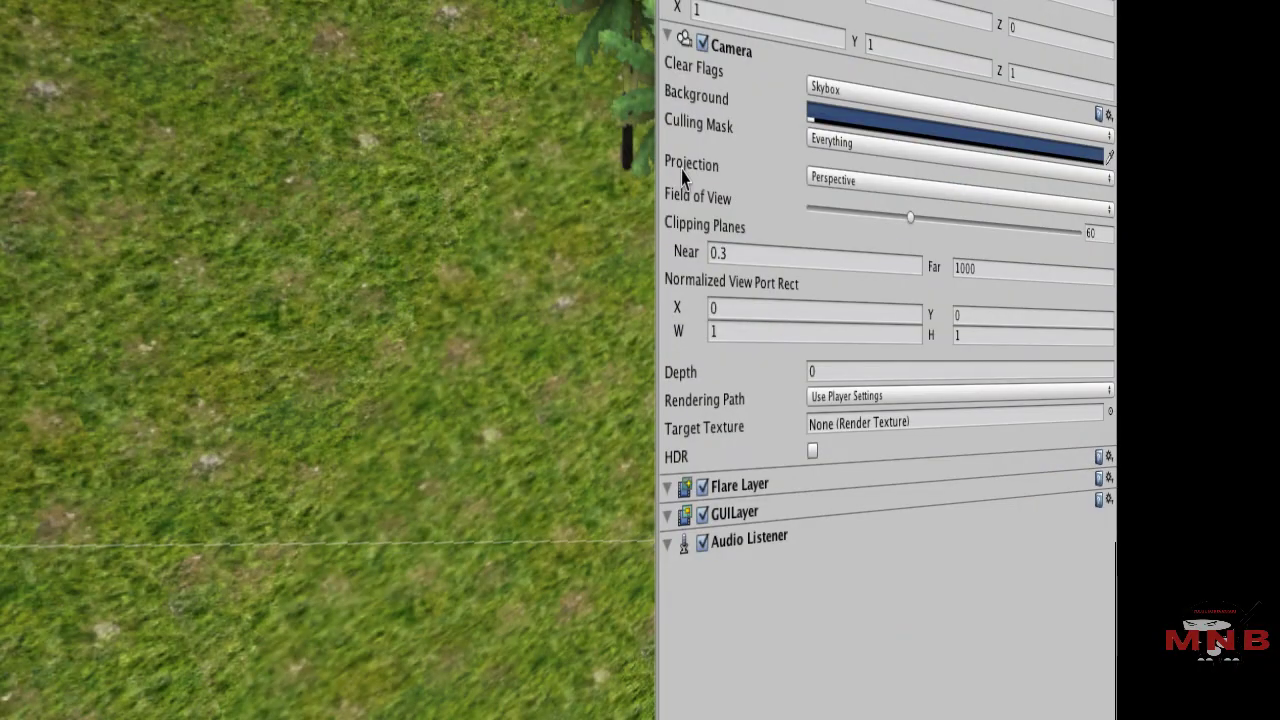
left_click(882, 182)
left_click(883, 210)
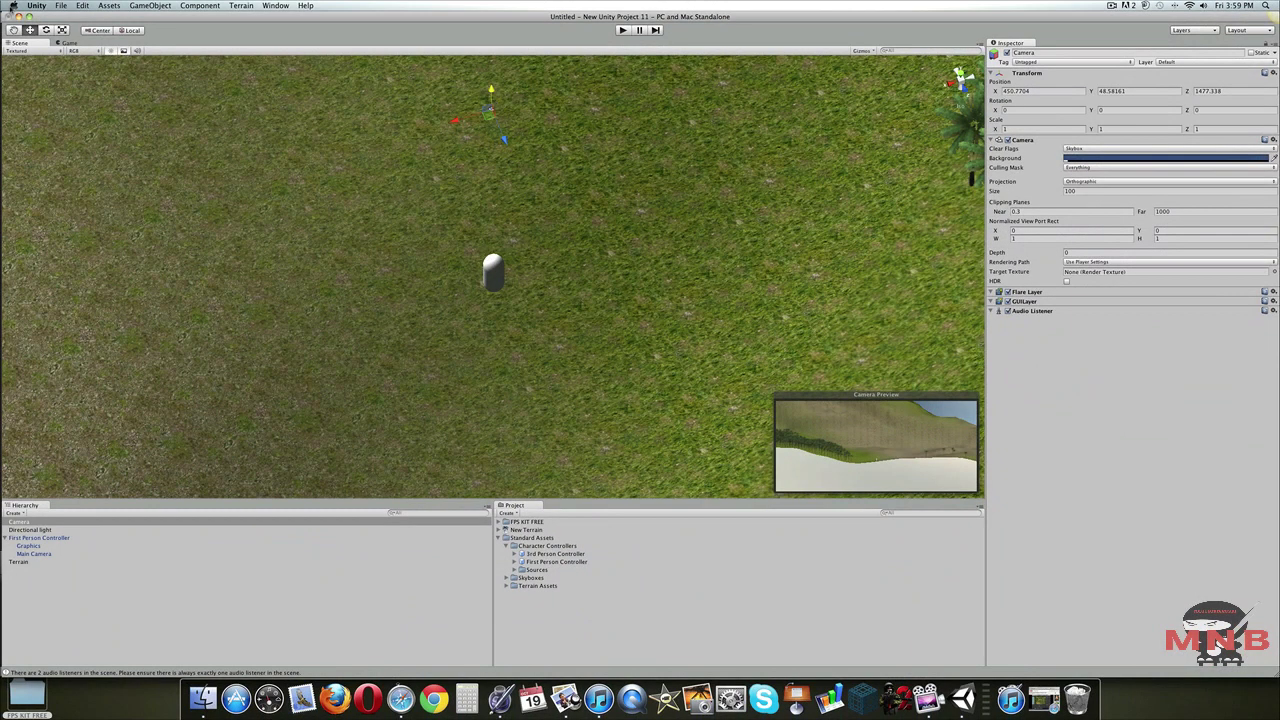
Rotate the camera about 83 degrees on X to face the ground and lower its near clipping plane to about -19.18.
left_click(46, 30)
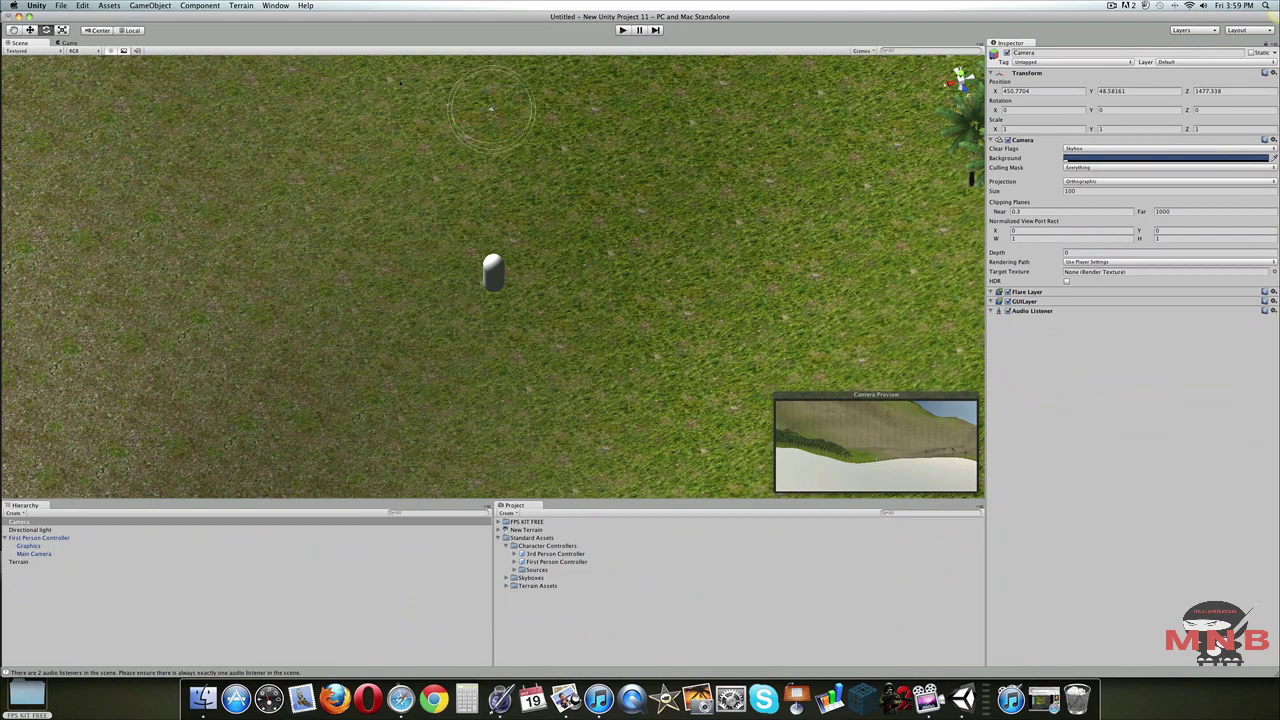
left_click_drag(491, 108, 509, 199)
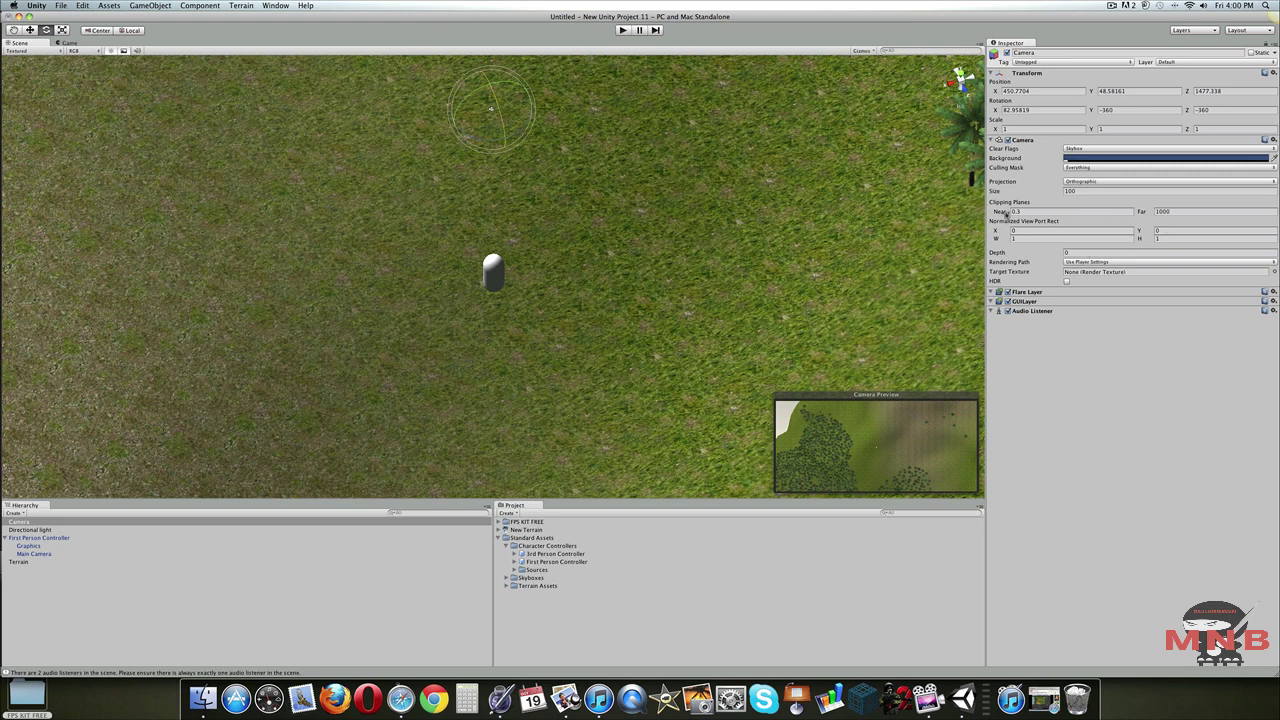
left_click_drag(1001, 212, 709, 208)
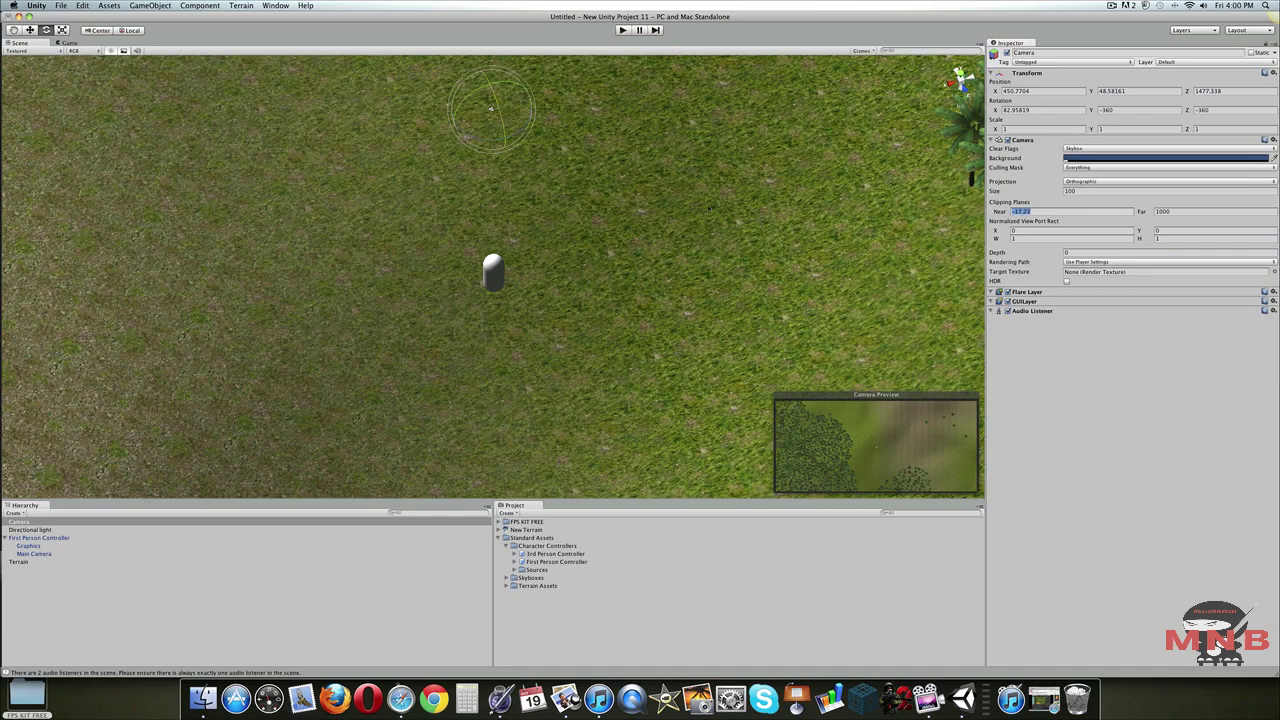
Raise the camera high over the terrain to about Y 234.4 and reduce its orthographic size to about 22.2.
scroll(701, 194, "down", 15)
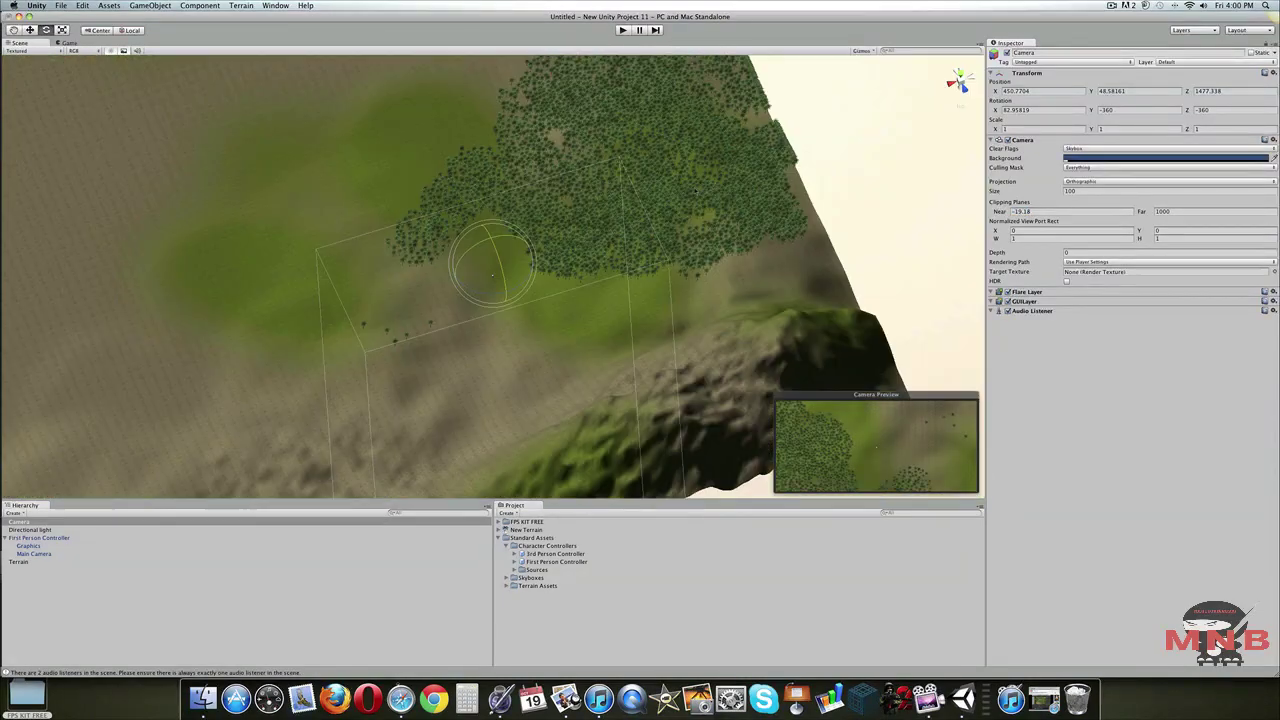
left_click_drag(649, 244, 649, 157, "alt")
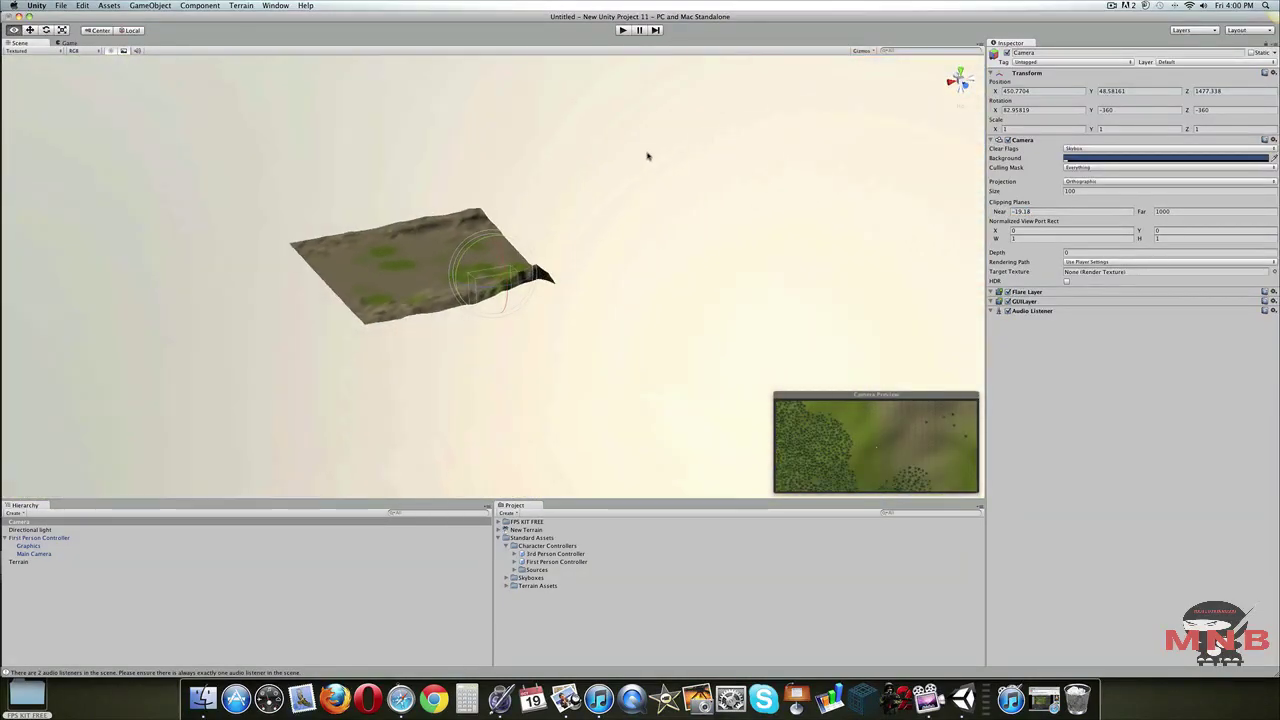
key("w")
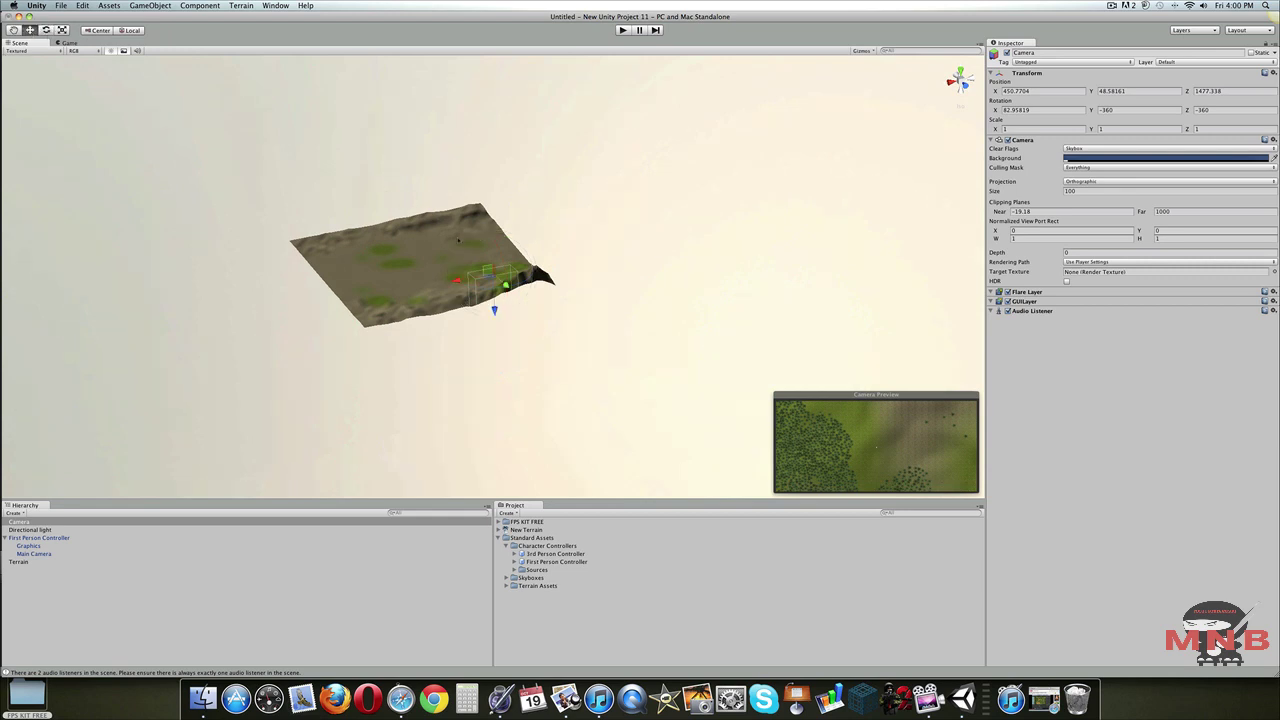
left_click_drag(497, 299, 500, 360)
scroll(404, 147, "down", 3)
left_click_drag(416, 180, 461, 376, "alt")
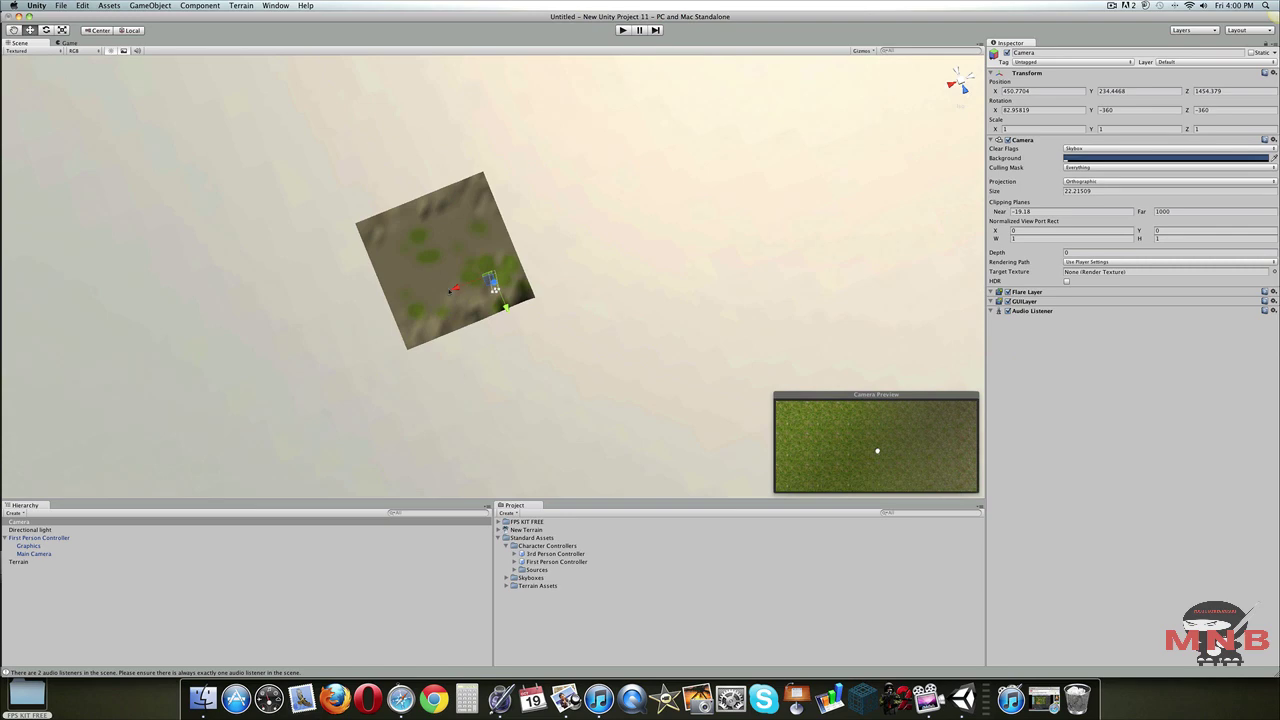
Shift the overhead camera slightly along X to about 453.5, keeping the player capsule near the centre of its preview.
left_click_drag(456, 289, 455, 289)
scroll(528, 266, "up", 10)
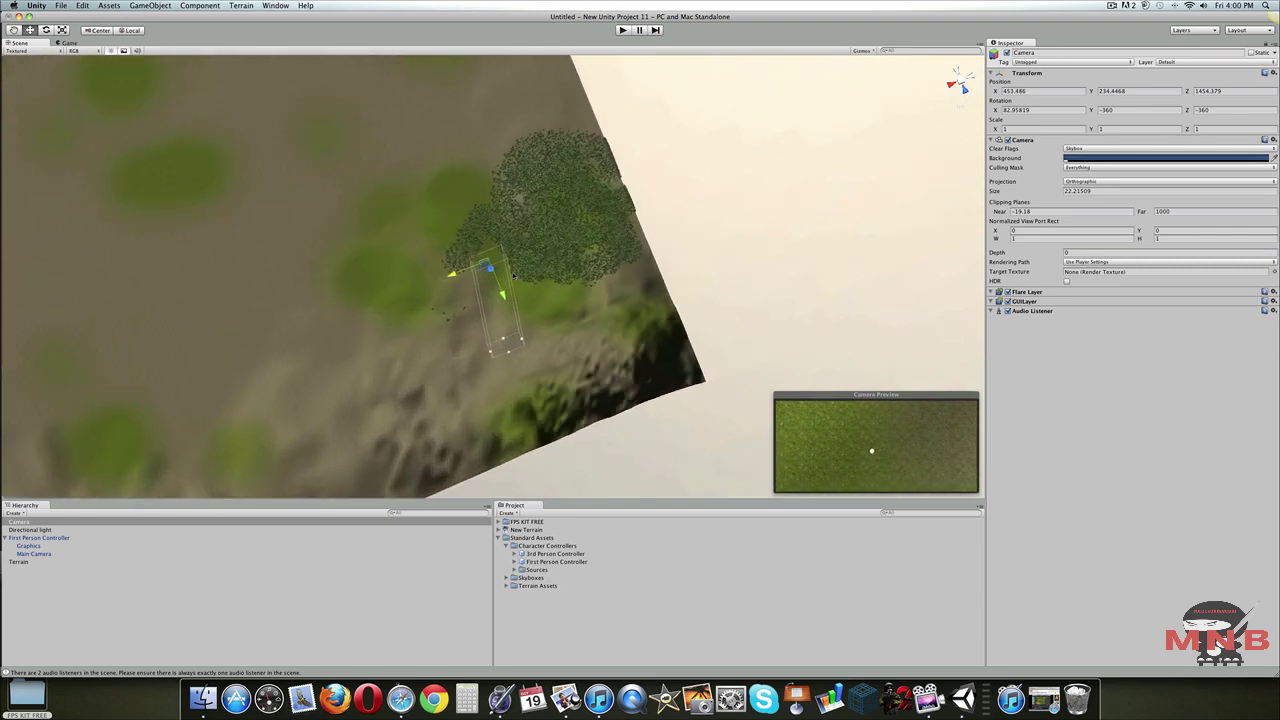
scroll(515, 278, "down", 8)
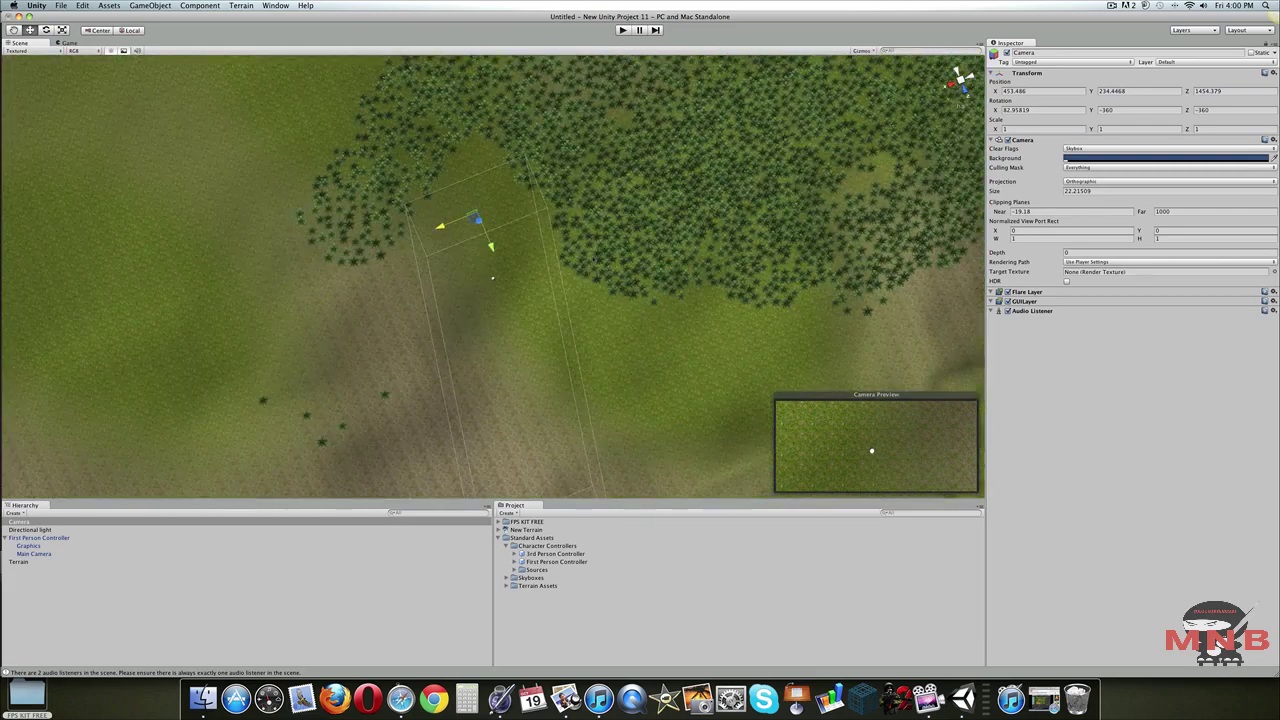
left_click_drag(545, 204, 568, 211, "alt")
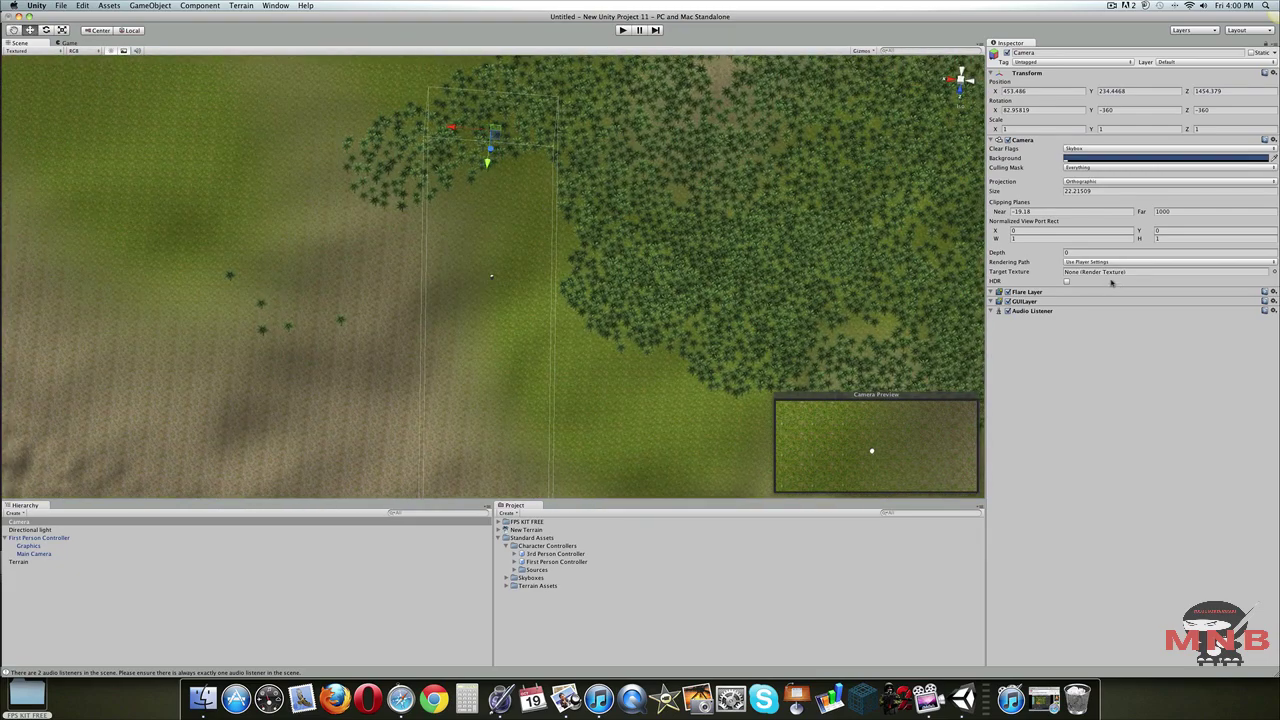
Set the overhead camera's depth to 1 and show its image in the Game view.
left_click(1068, 253)
key("Return")
left_click(66, 43)
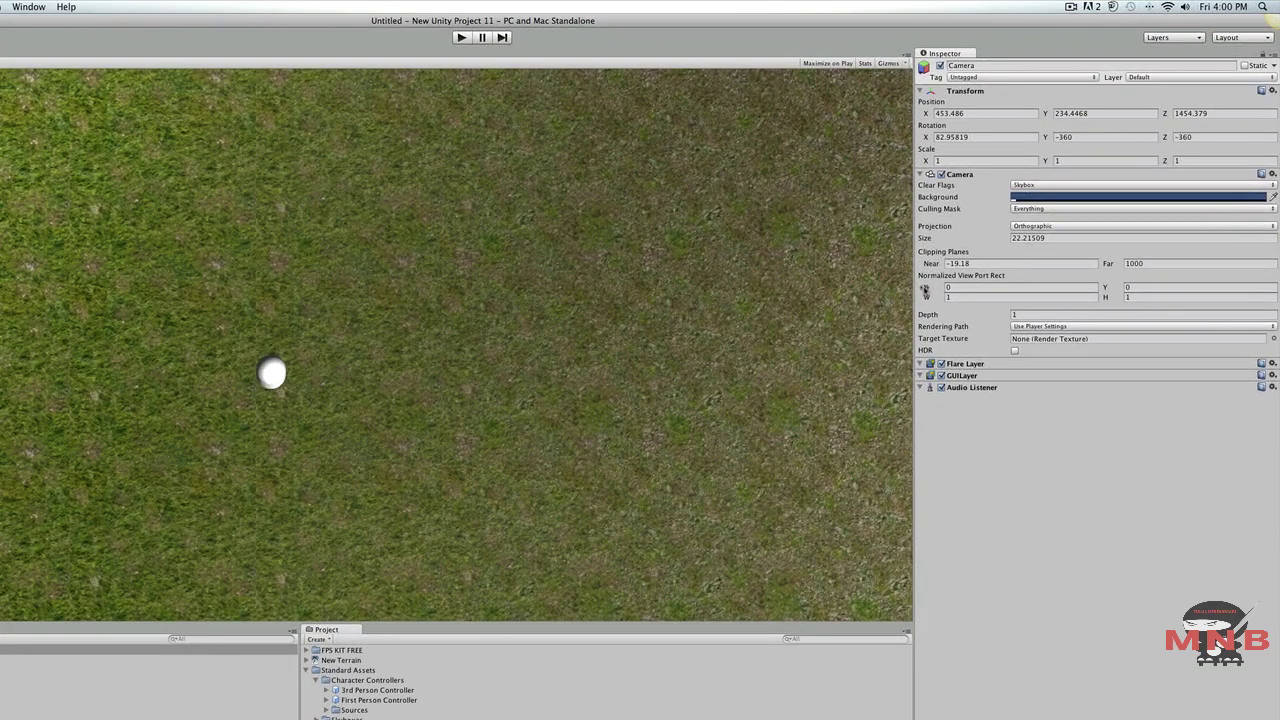
Adjust the camera's normalized viewport X and Y to shrink its image into a minimap in the game image's upper-right corner.
left_click_drag(996, 233, 1029, 233)
left_click_drag(967, 290, 1006, 292)
mouse_move(1107, 289)
left_mouse_down()
mouse_move(1148, 289)
mouse_move(1124, 290)
left_mouse_up()
left_click(928, 289)
mouse_move(921, 291)
left_mouse_down()
mouse_move(885, 290)
mouse_move(928, 289)
left_mouse_up()
left_click(1106, 289)
left_click_drag(1118, 288, 1115, 290)
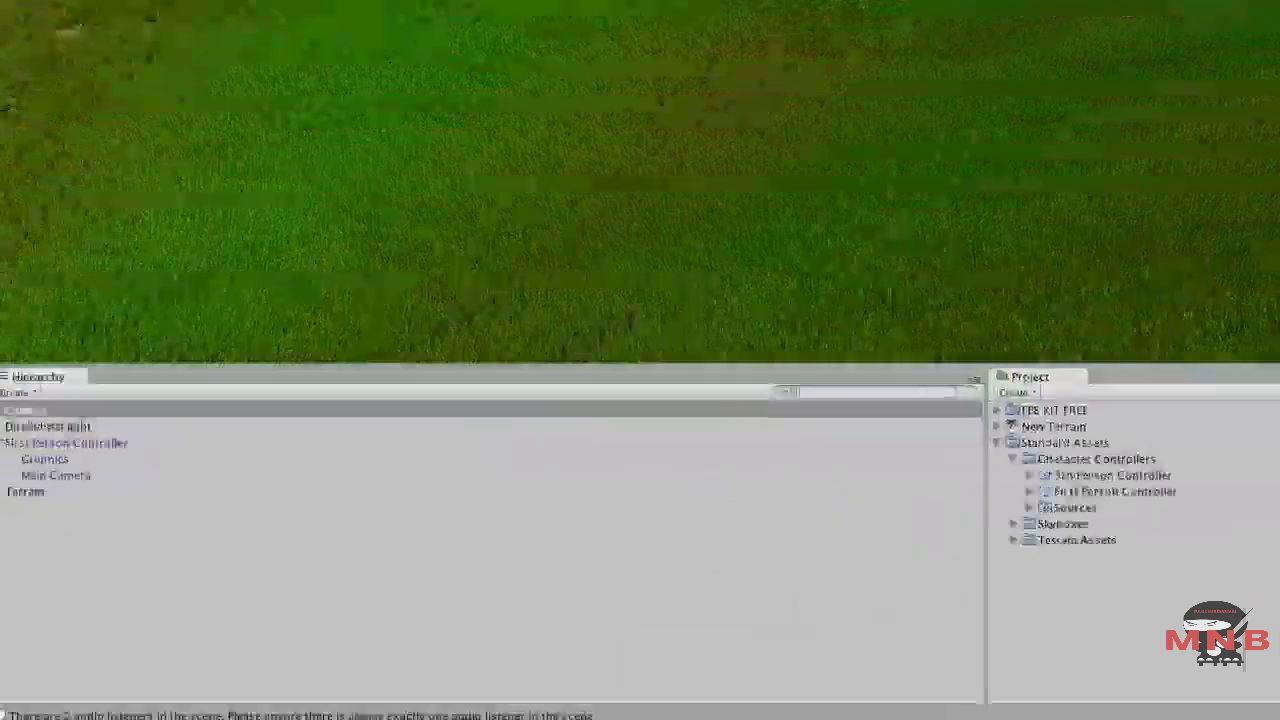
Parent the overhead camera to the First Person Controller's Main Camera in the hierarchy.
left_click(100, 435)
left_click(95, 467)
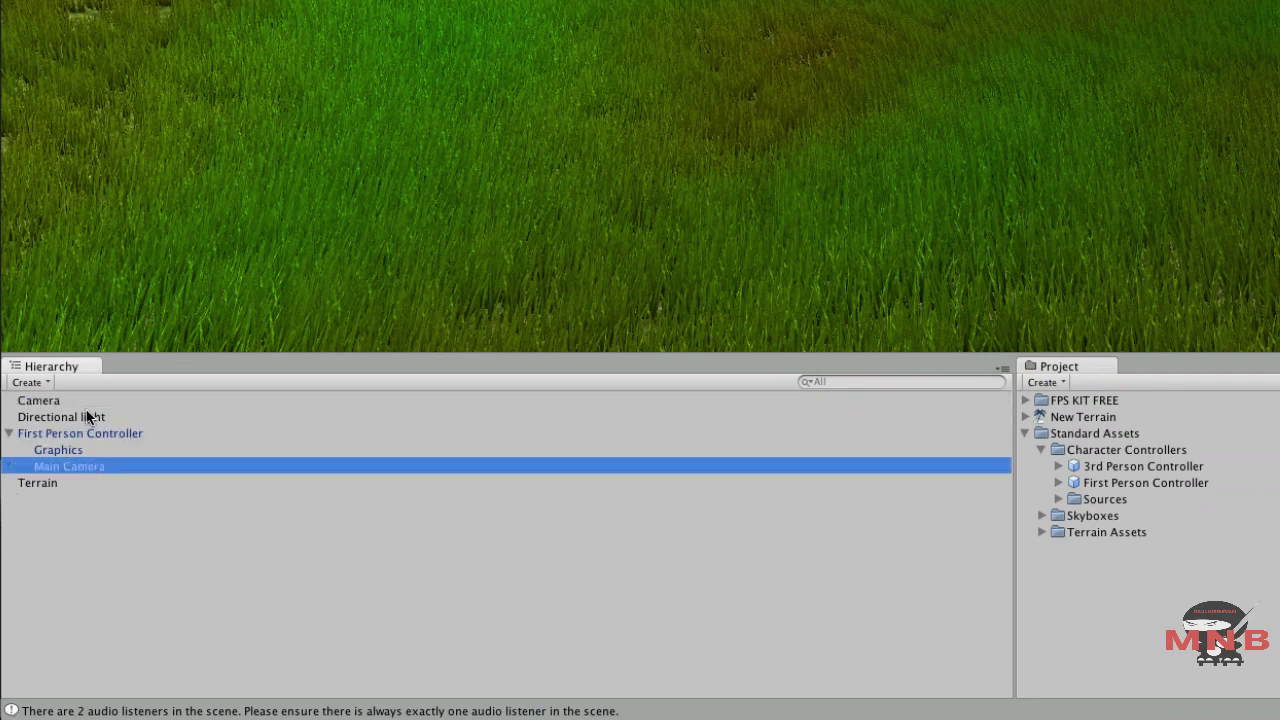
left_click_drag(64, 405, 133, 513)
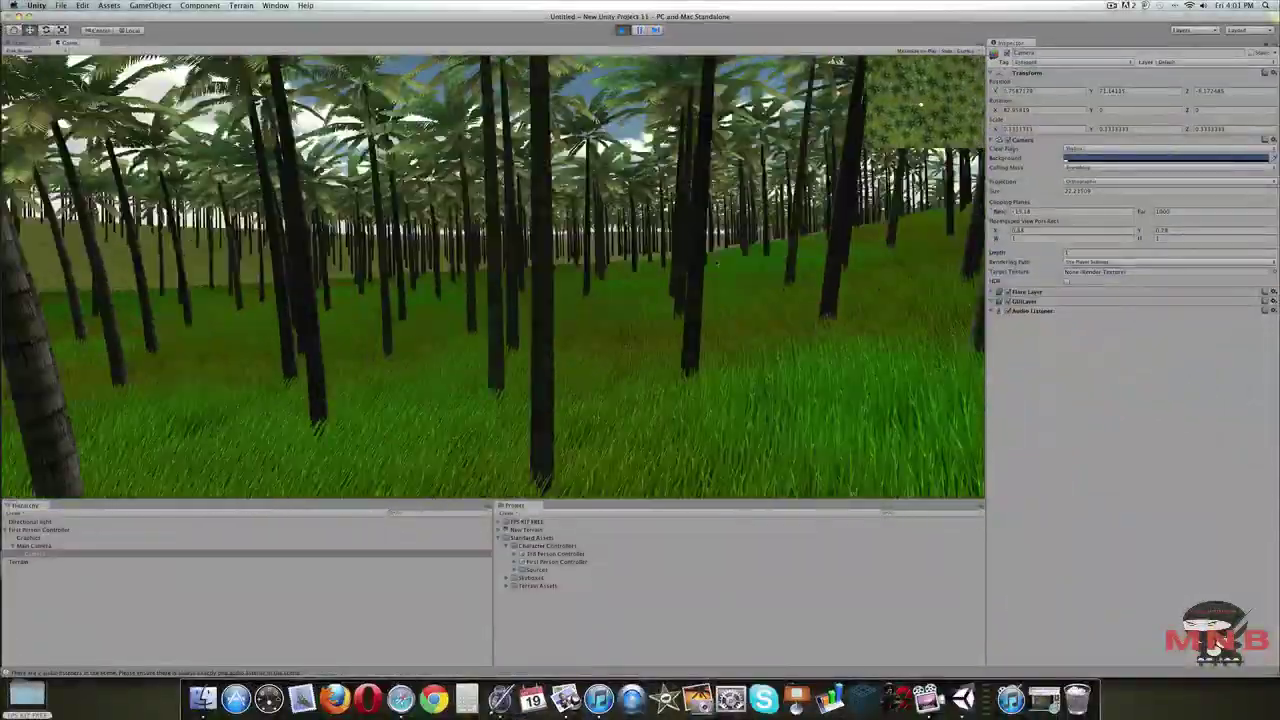
Walk the player forward in the running game to check that the corner minimap follows.
key("w")
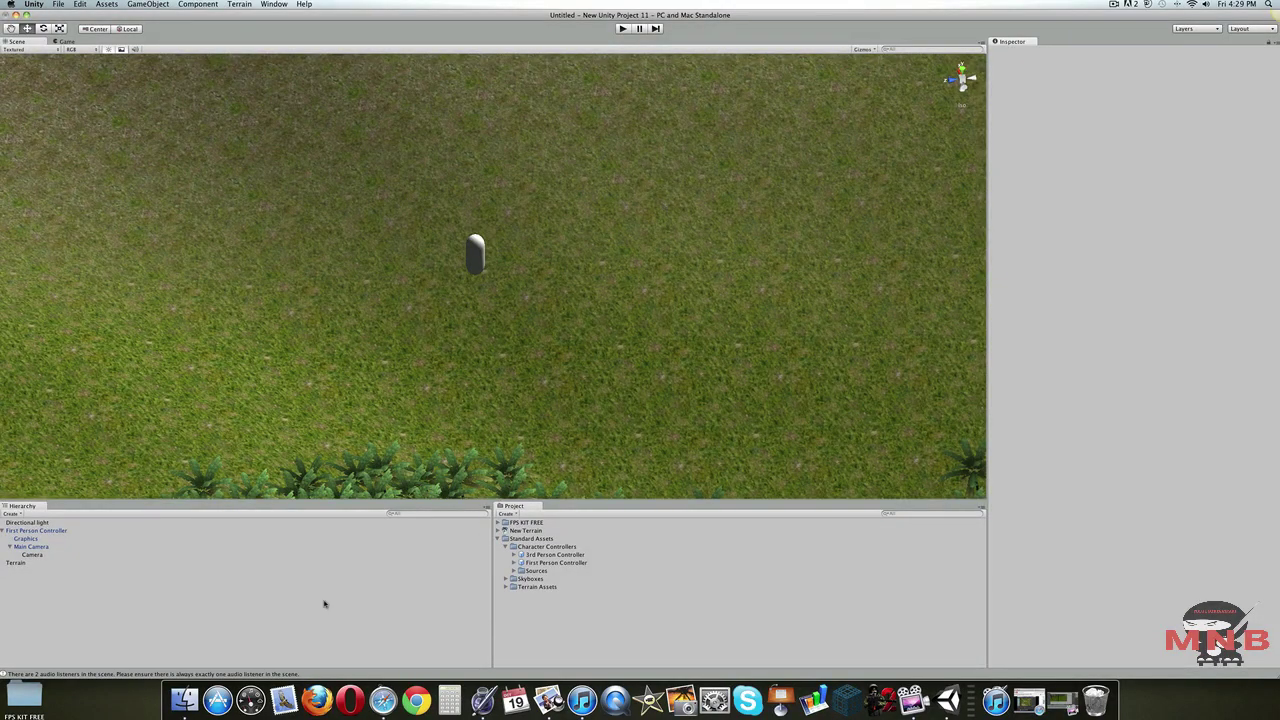
Place the M4A3 model from the FPS KIT FREE folder in the scene beside the player capsule.
left_click(497, 522)
left_click(497, 523)
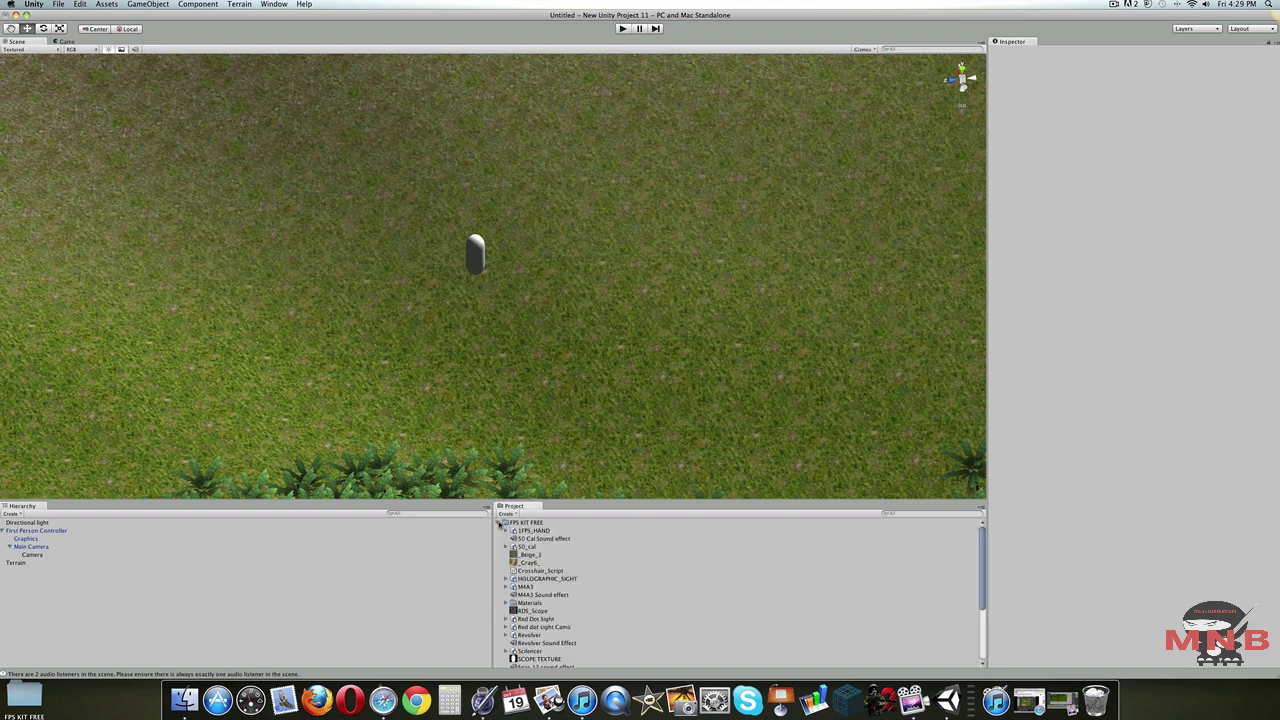
left_click(543, 587)
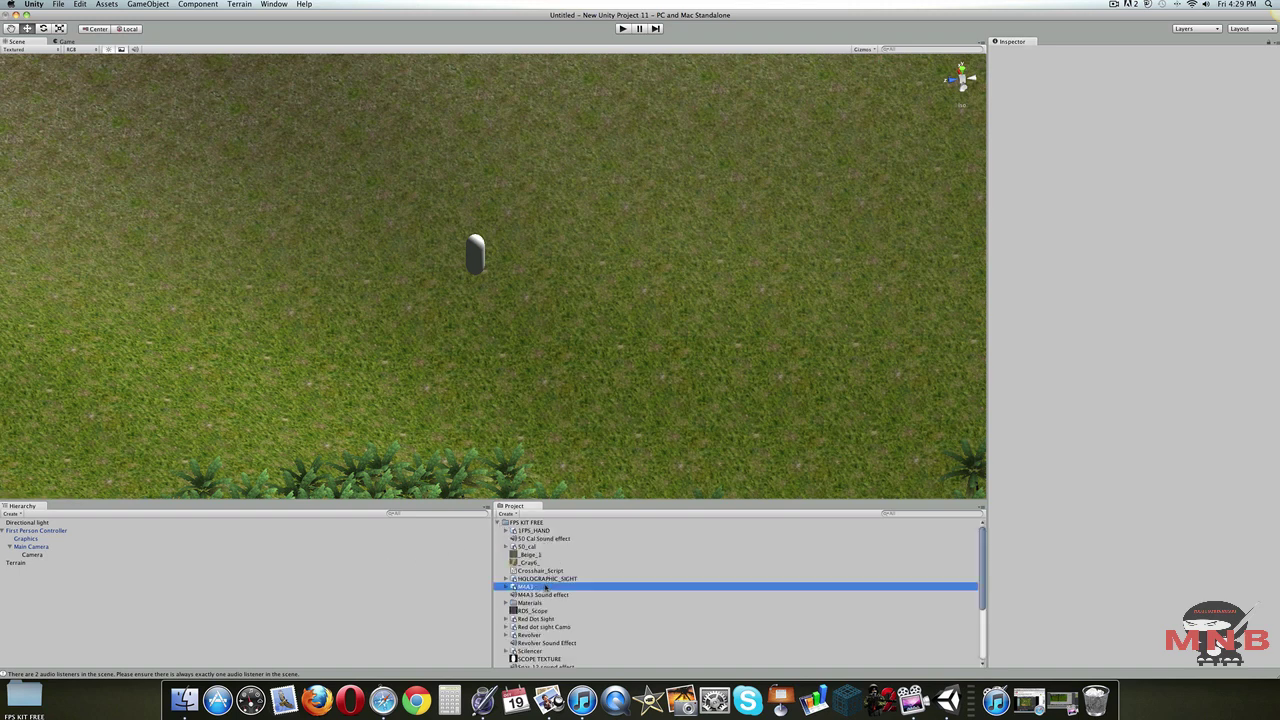
left_click_drag(525, 590, 540, 250)
scroll(541, 256, "up", 10)
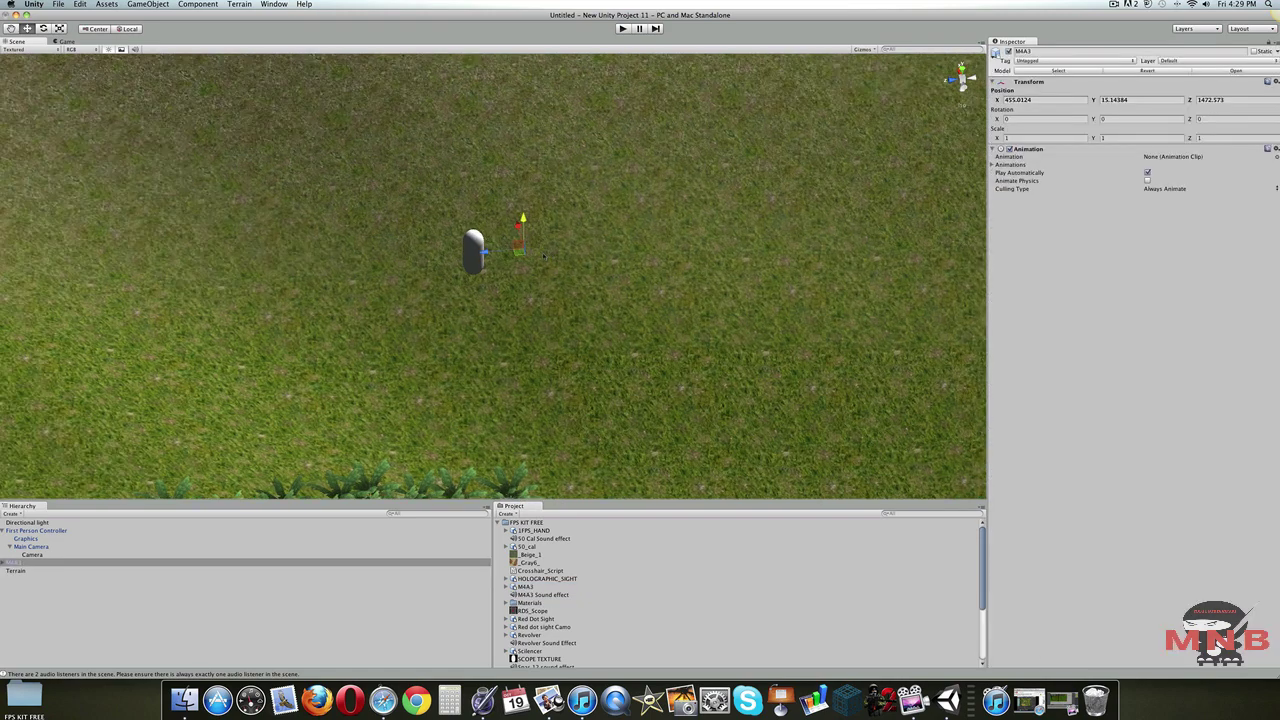
Set the M4A3 model's scale to 100 on X, Y and Z.
left_click(1029, 140)
type("100")
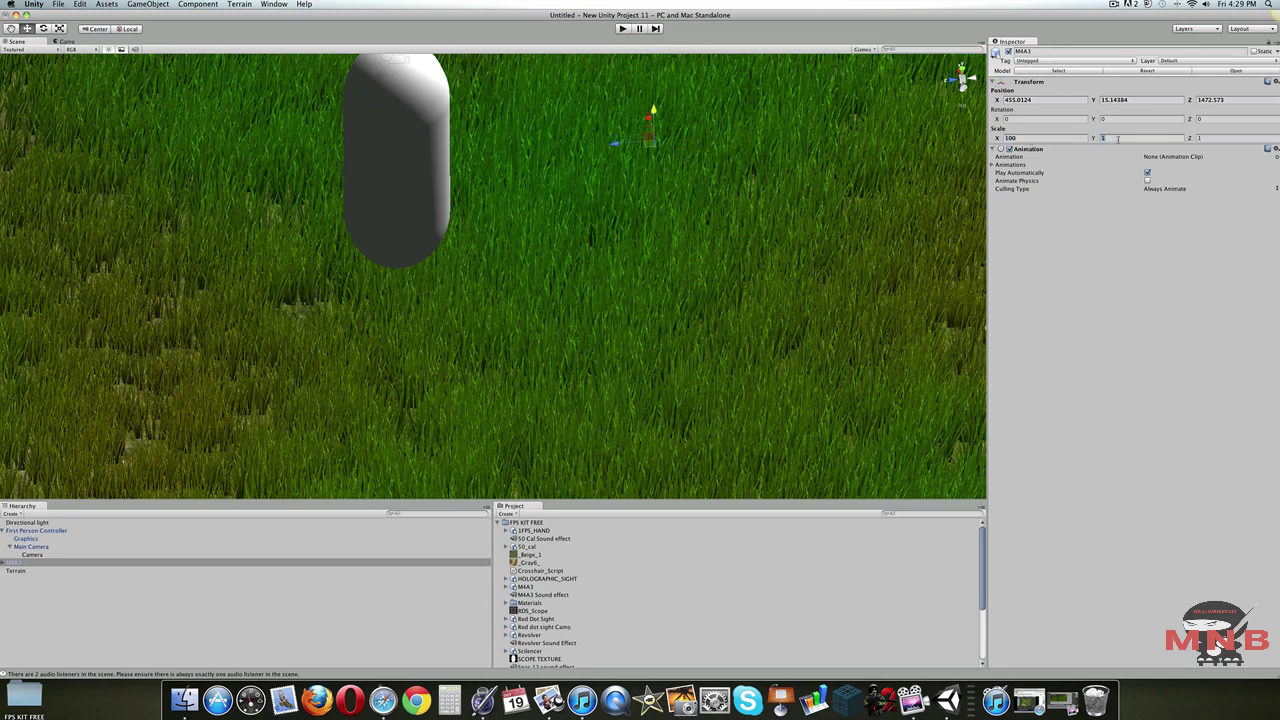
left_click(1118, 140)
type("100")
left_click(1223, 137)
type("100")
scroll(762, 178, "down", 5)
left_click_drag(762, 178, 482, 103, "alt")
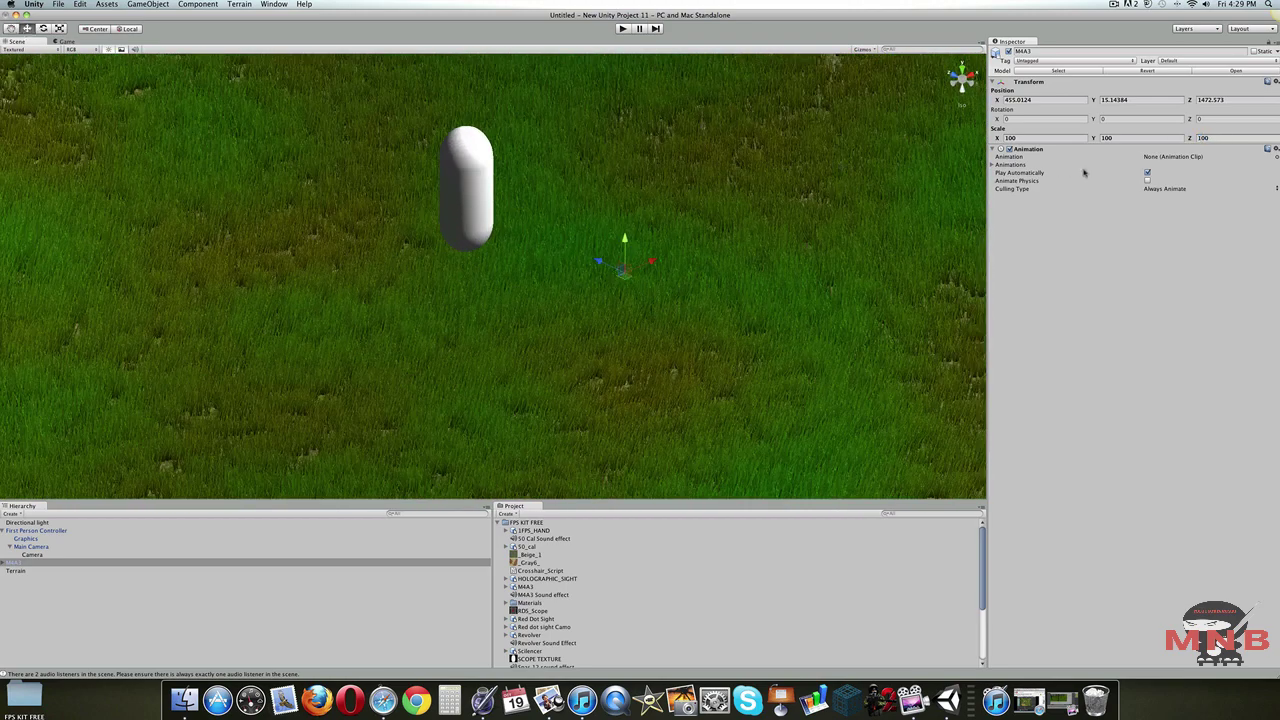
Try enlarging the M4A3 model with an X scale of 8000, reduced to 800, and clear the value.
left_click(1070, 137)
type("8000")
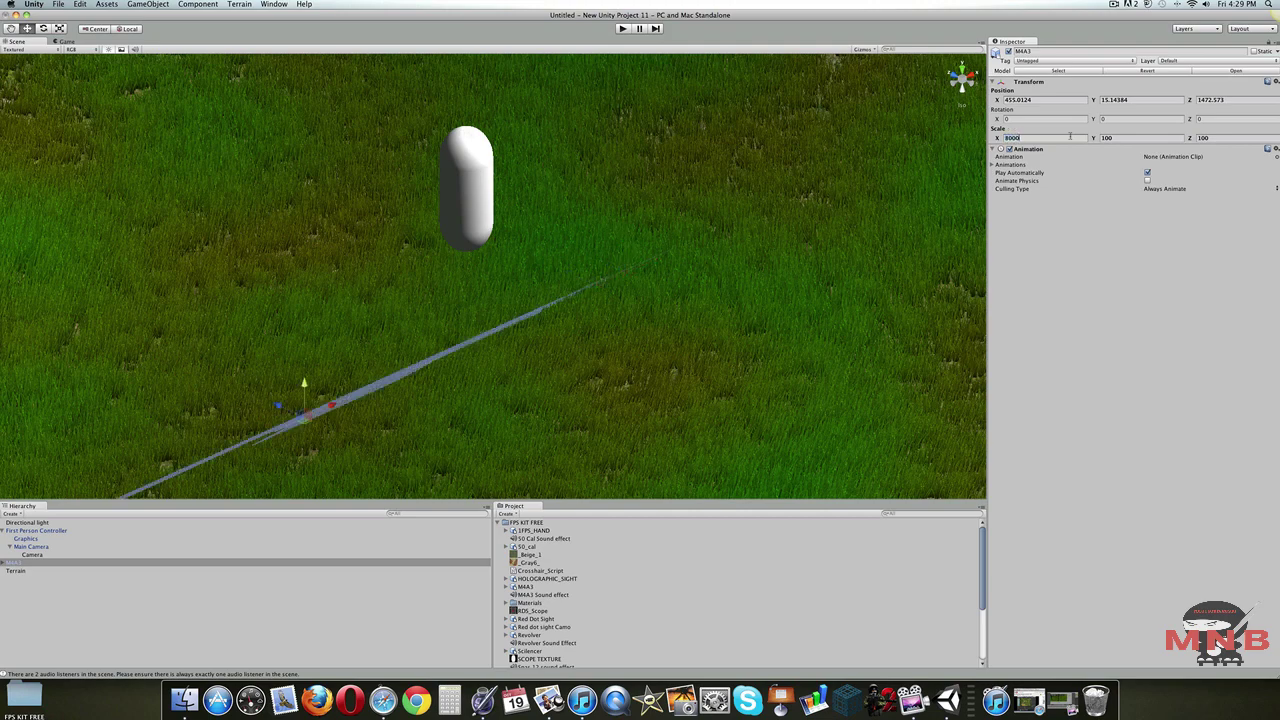
key("BackSpace")
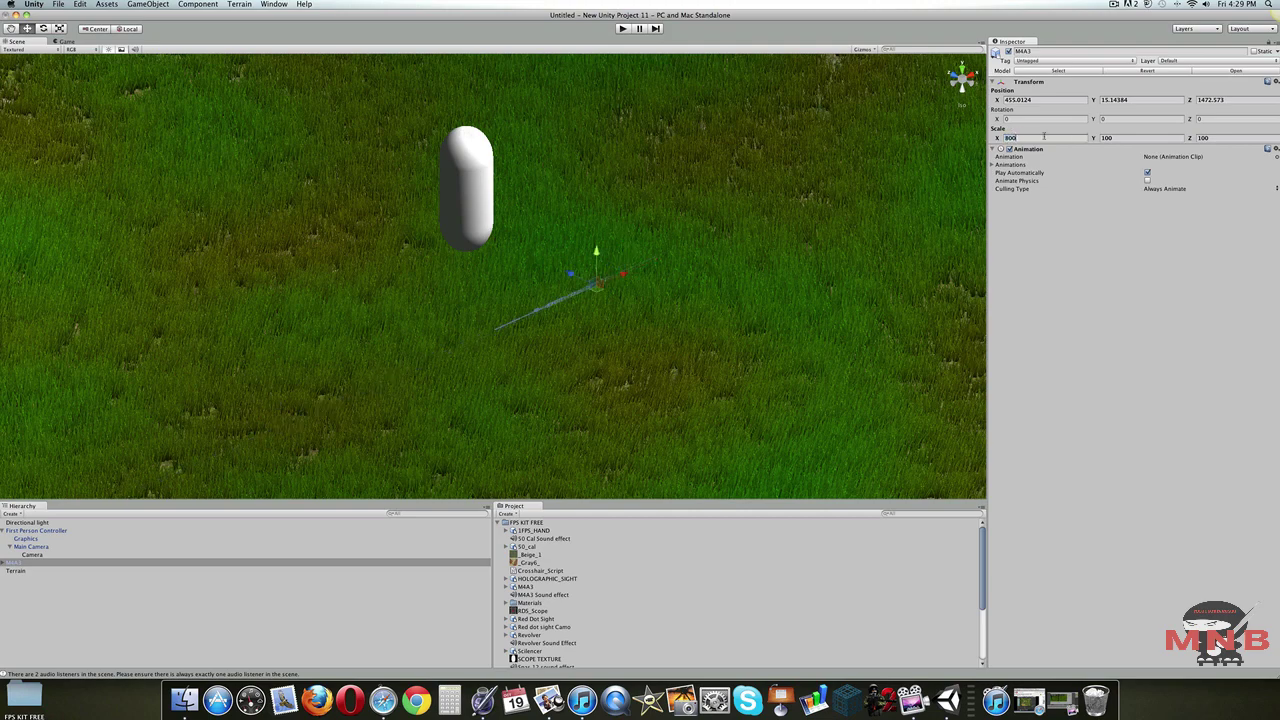
key("BackSpace")
key("BackSpace")
key("BackSpace")
Set the M4A3 model's scale to 500 on all three axes and raise it to about 18.19 on Y.
type("500")
left_click(1126, 140)
type("500")
left_click(1210, 138)
type("5000")
key("BackSpace")
left_click_drag(608, 242, 820, 210)
Reduce the M4A3 model's X scale to 300.
left_click(1037, 137)
type("300")
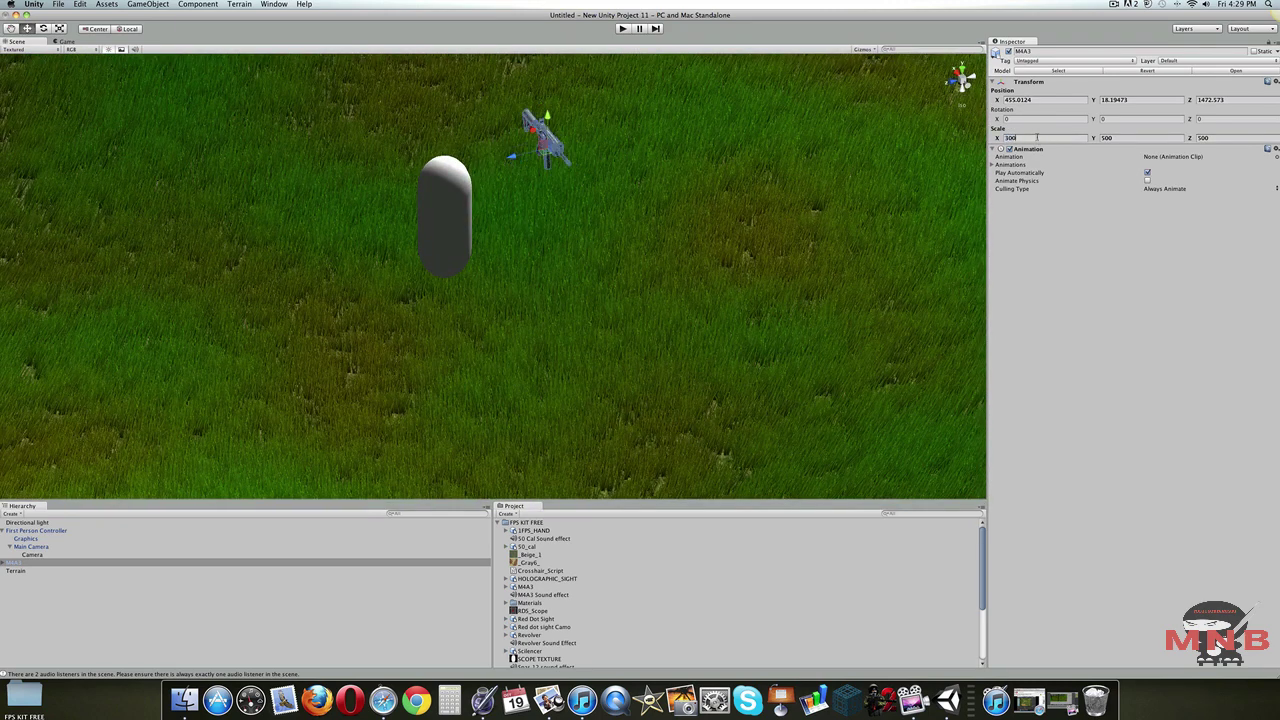